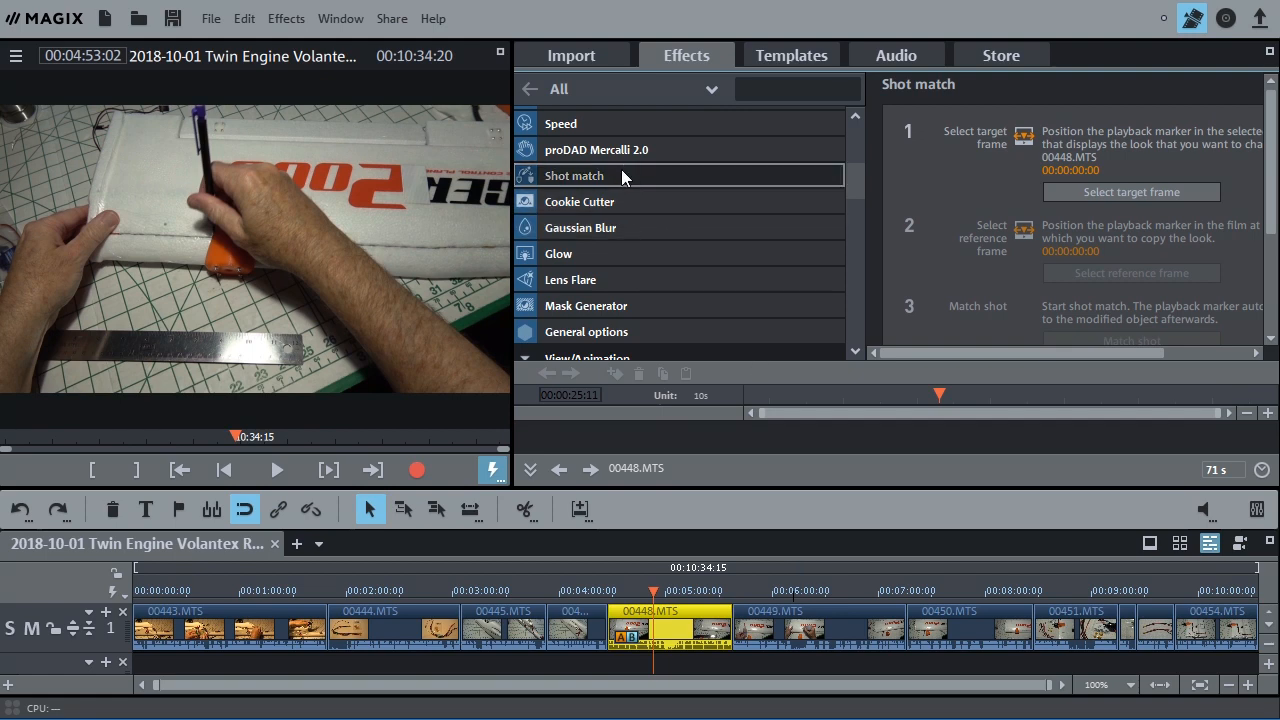
left_click(688, 661)
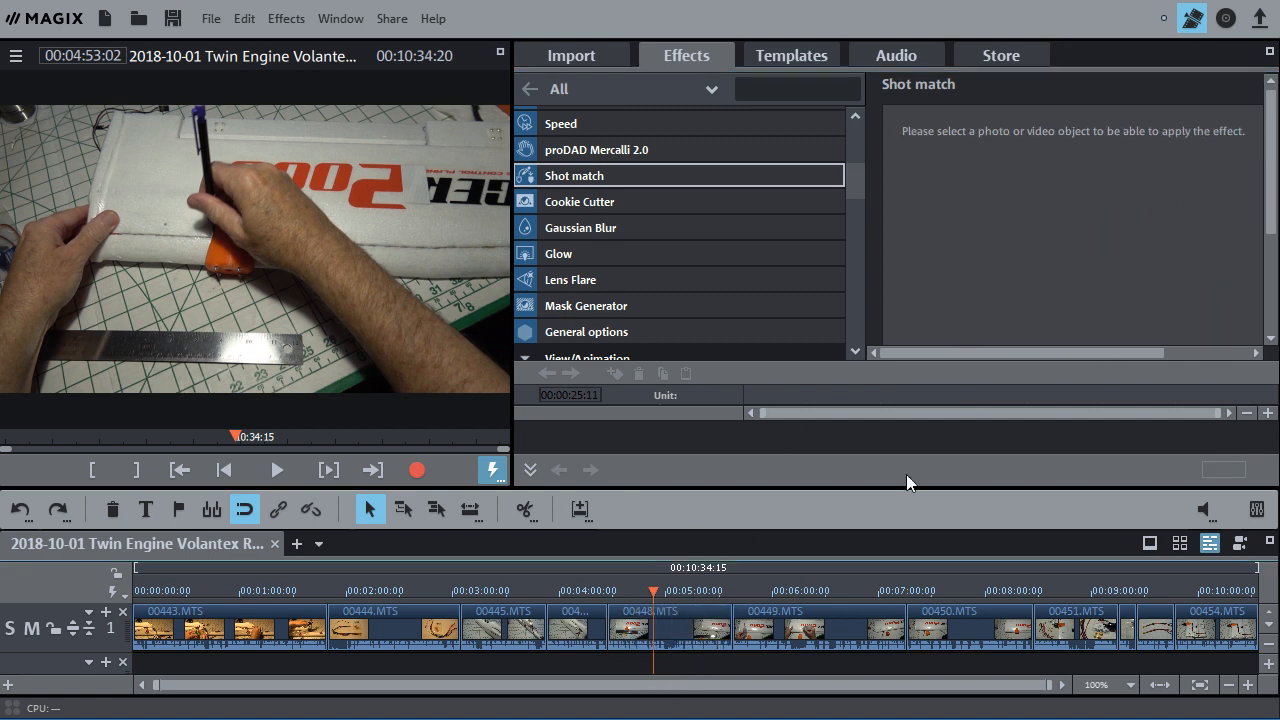
left_click(690, 618)
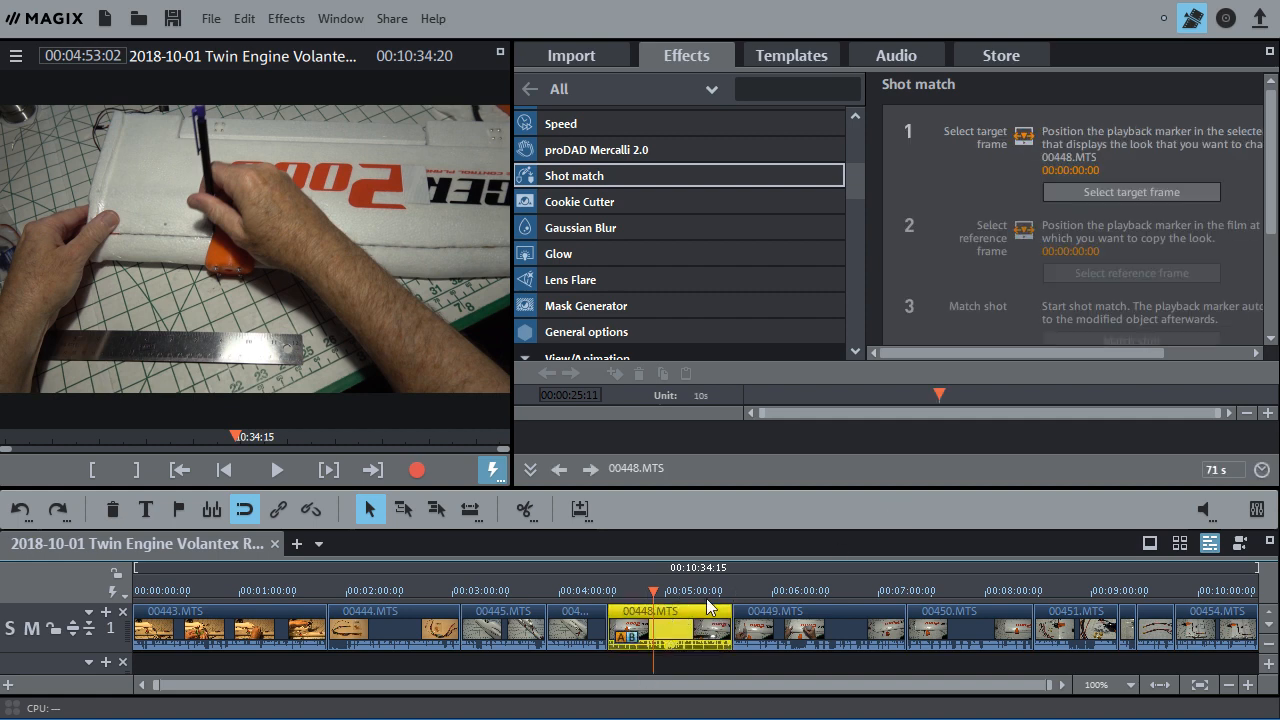
left_click(576, 174)
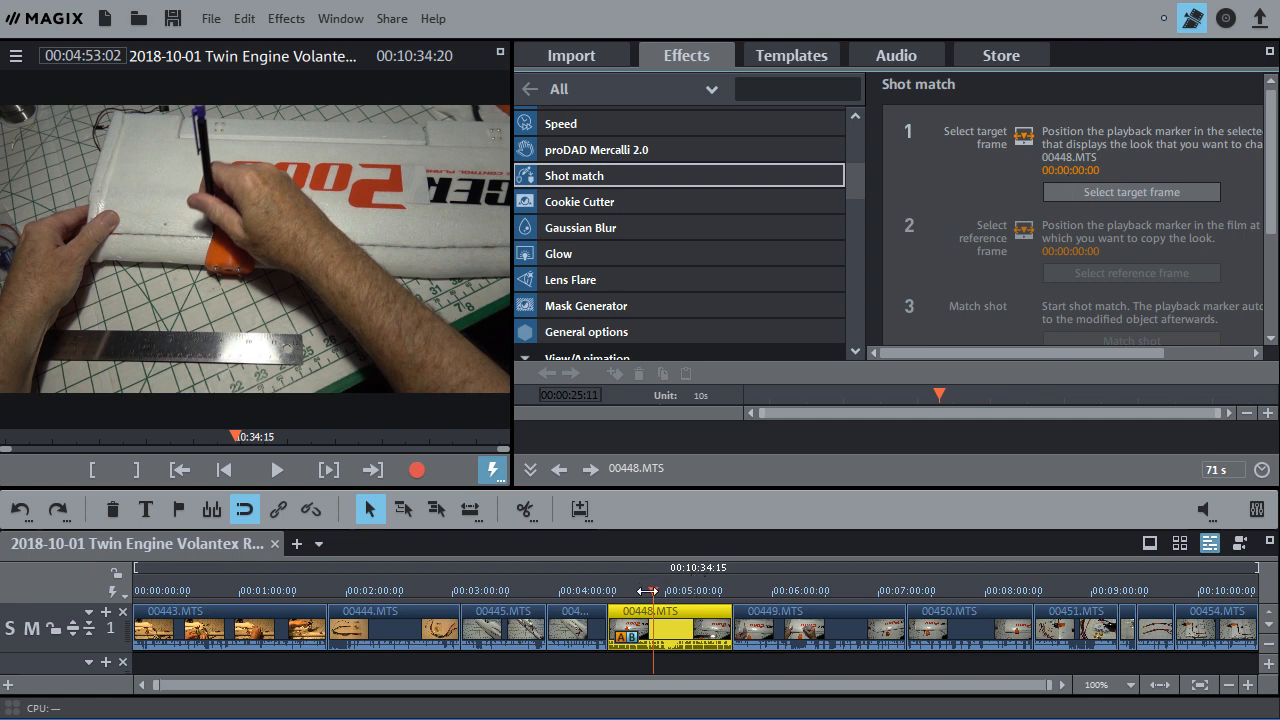
Step: Scrub the timeline to compare frames from 00444.MTS and the later clips, parking inside 00448.MTS
left_click_drag(648, 589, 905, 577)
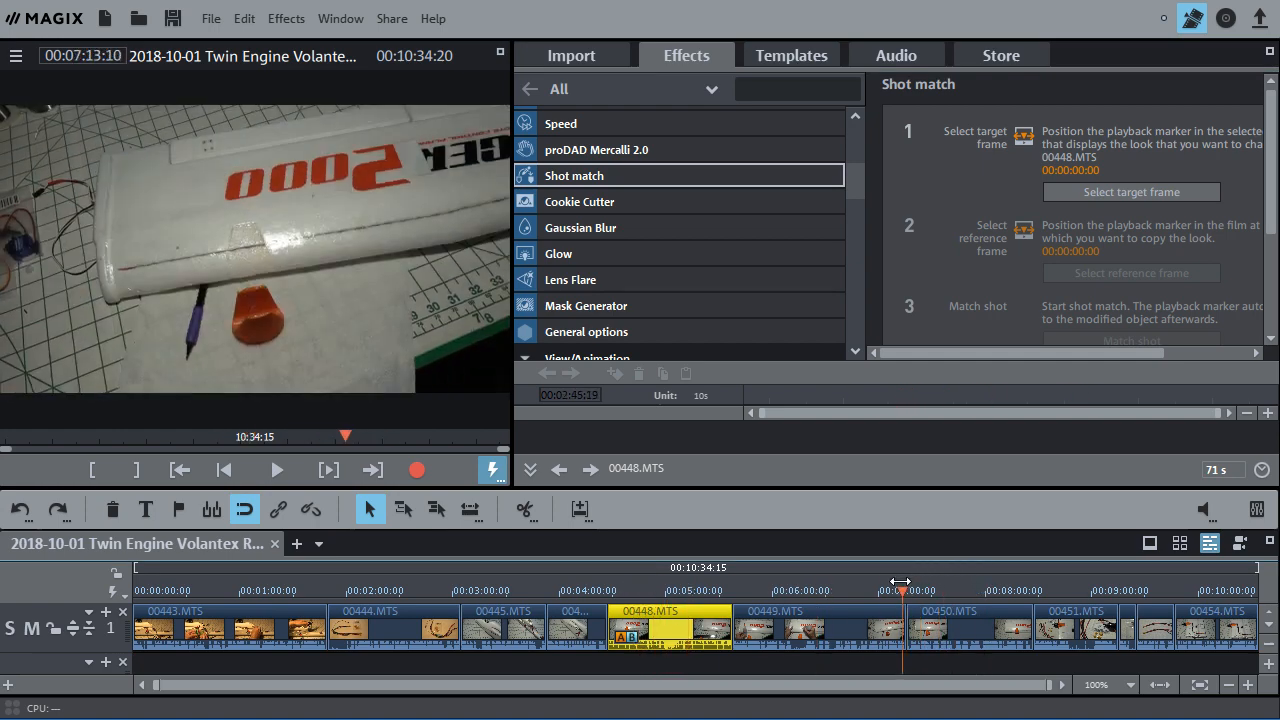
mouse_move(905, 577)
left_mouse_down()
mouse_move(752, 592)
mouse_move(238, 592)
mouse_move(428, 590)
left_mouse_up()
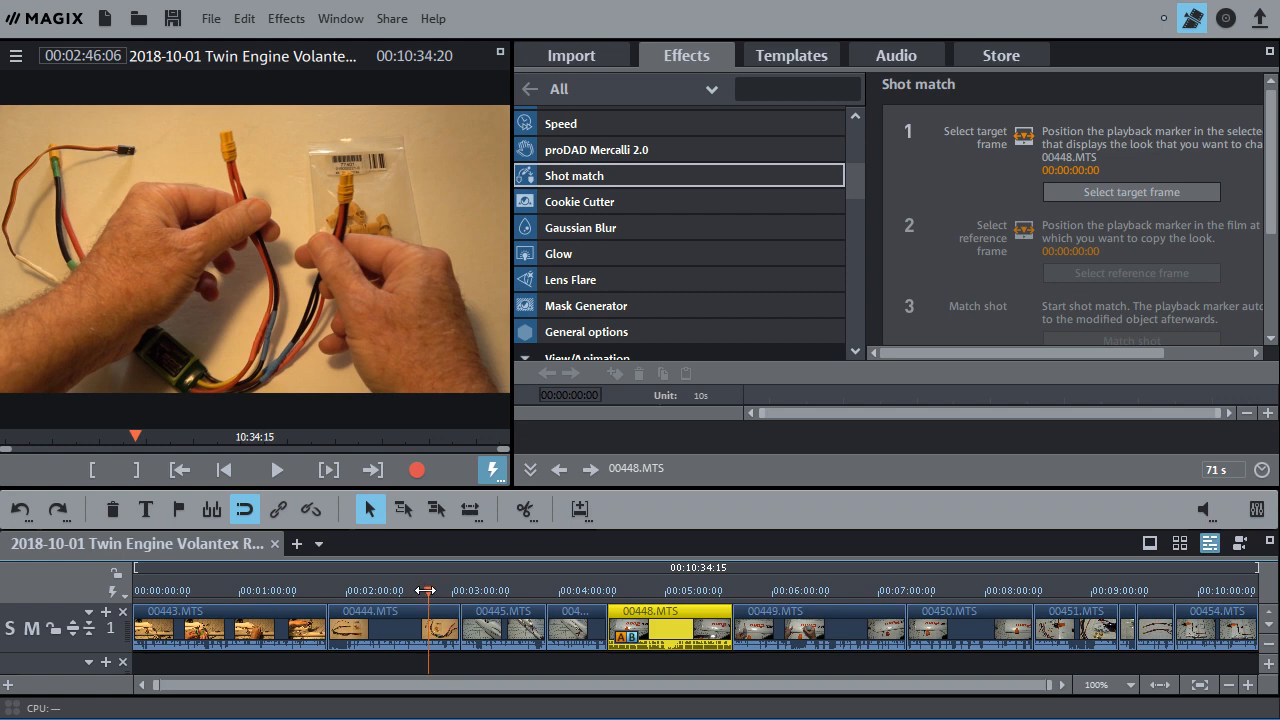
mouse_move(426, 590)
left_mouse_down()
mouse_move(382, 580)
mouse_move(668, 583)
left_mouse_up()
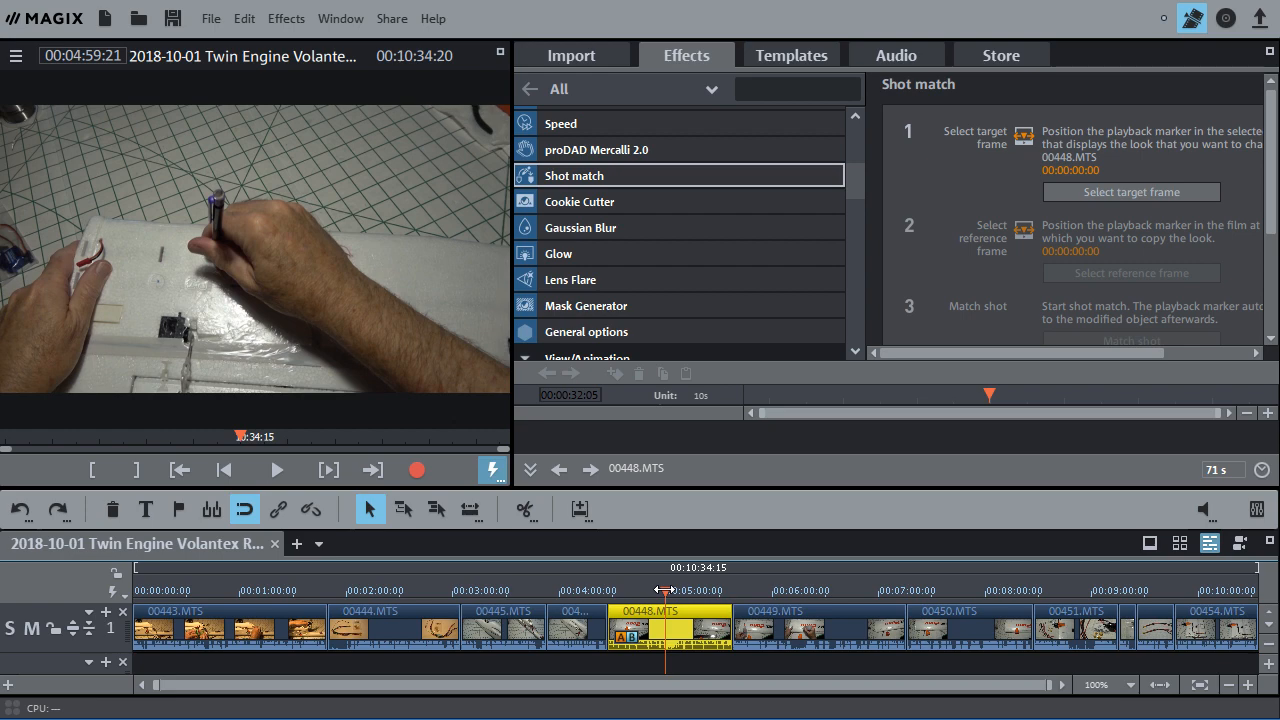
mouse_move(664, 590)
left_mouse_down()
mouse_move(1012, 571)
mouse_move(682, 590)
left_mouse_up()
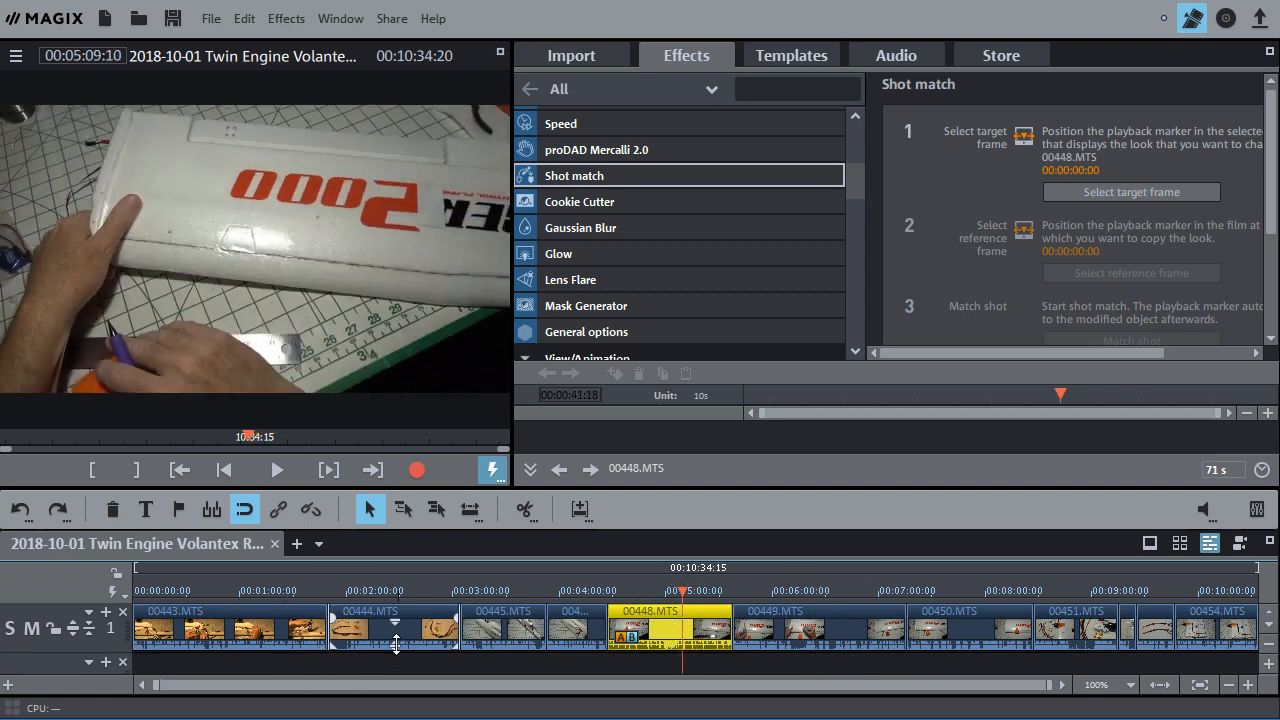
left_click_drag(259, 587, 397, 588)
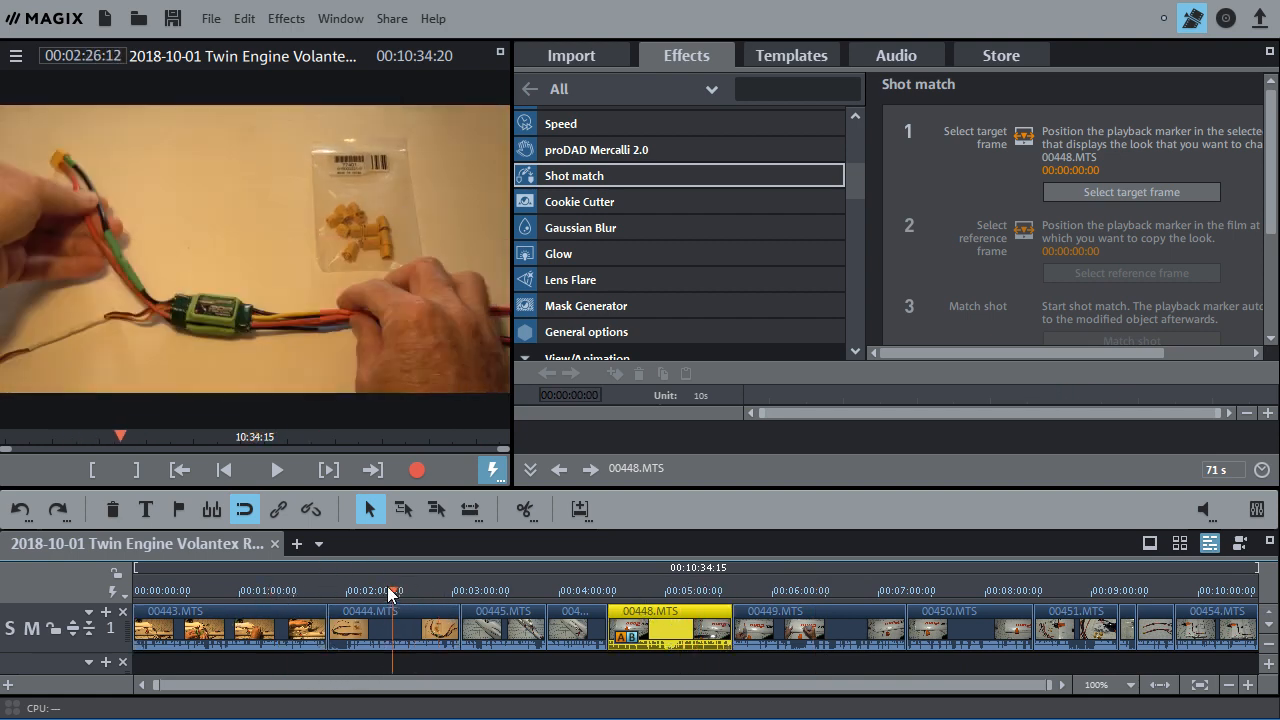
left_click_drag(634, 588, 675, 588)
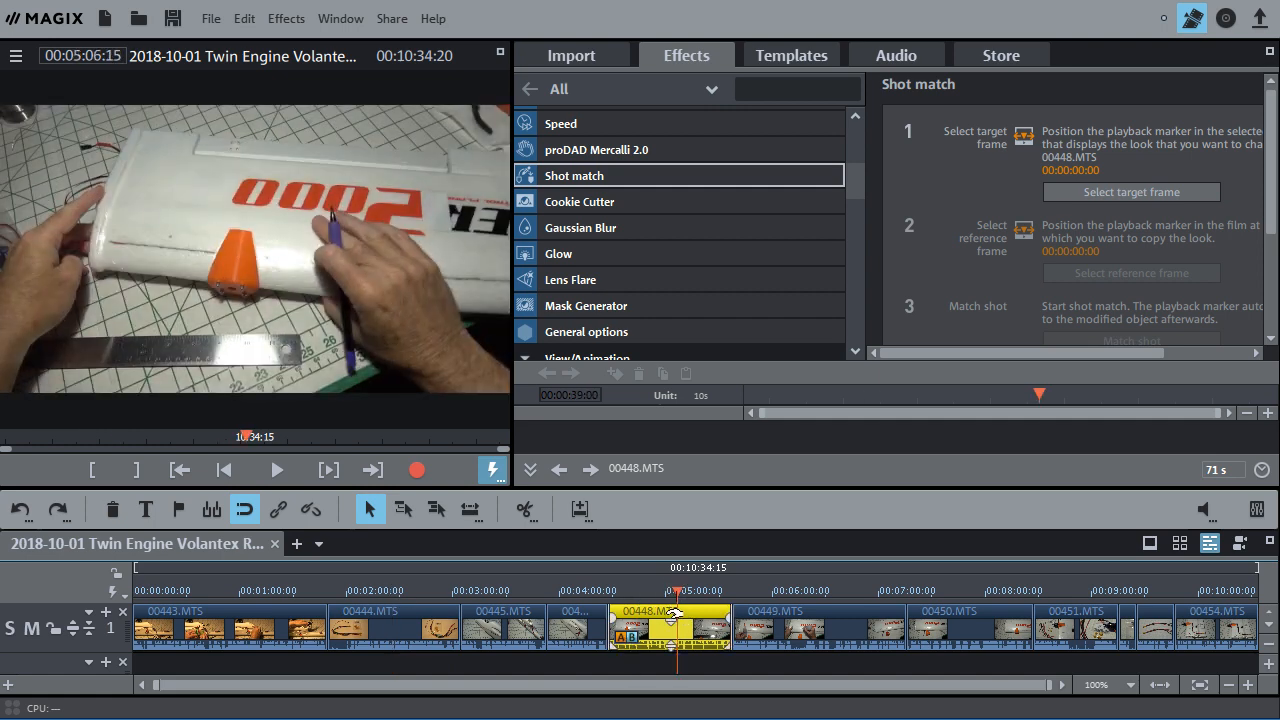
left_click_drag(675, 590, 672, 591)
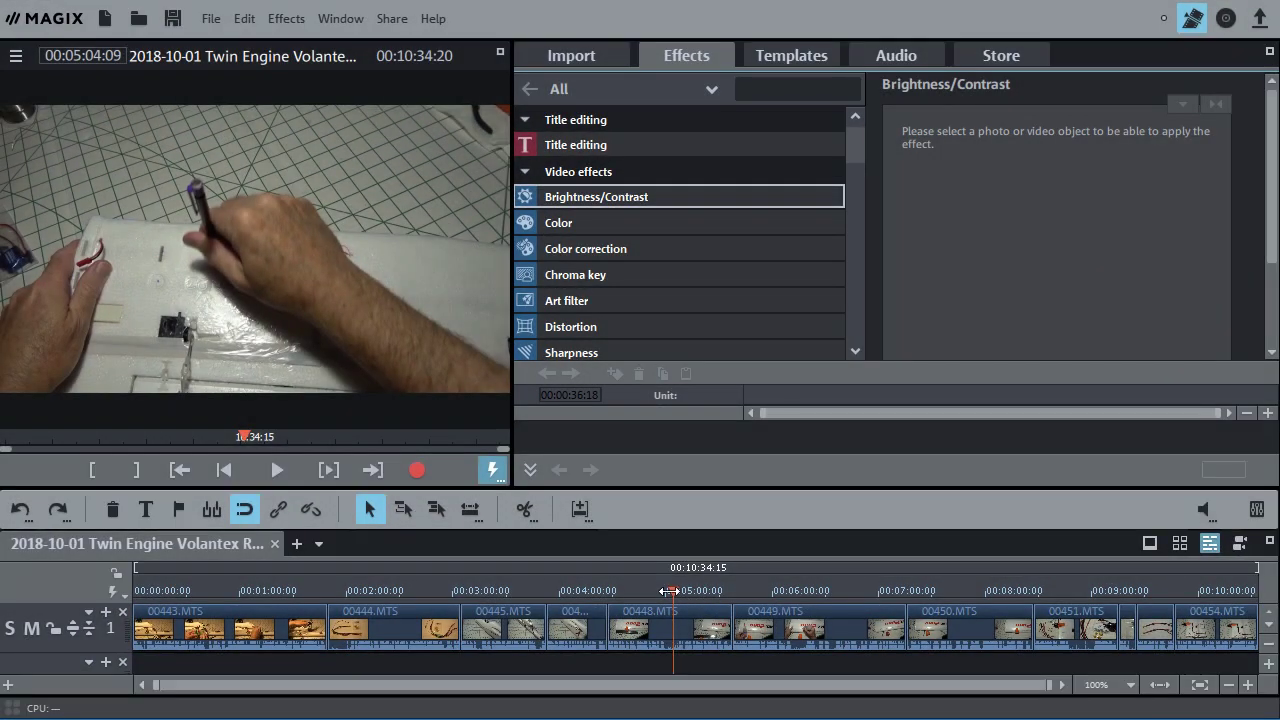
mouse_move(668, 591)
left_mouse_down()
mouse_move(702, 591)
mouse_move(668, 591)
left_mouse_up()
Step: Select clip 00448.MTS and shift its hue slightly on the Color effect's hue wheel
left_click(672, 629)
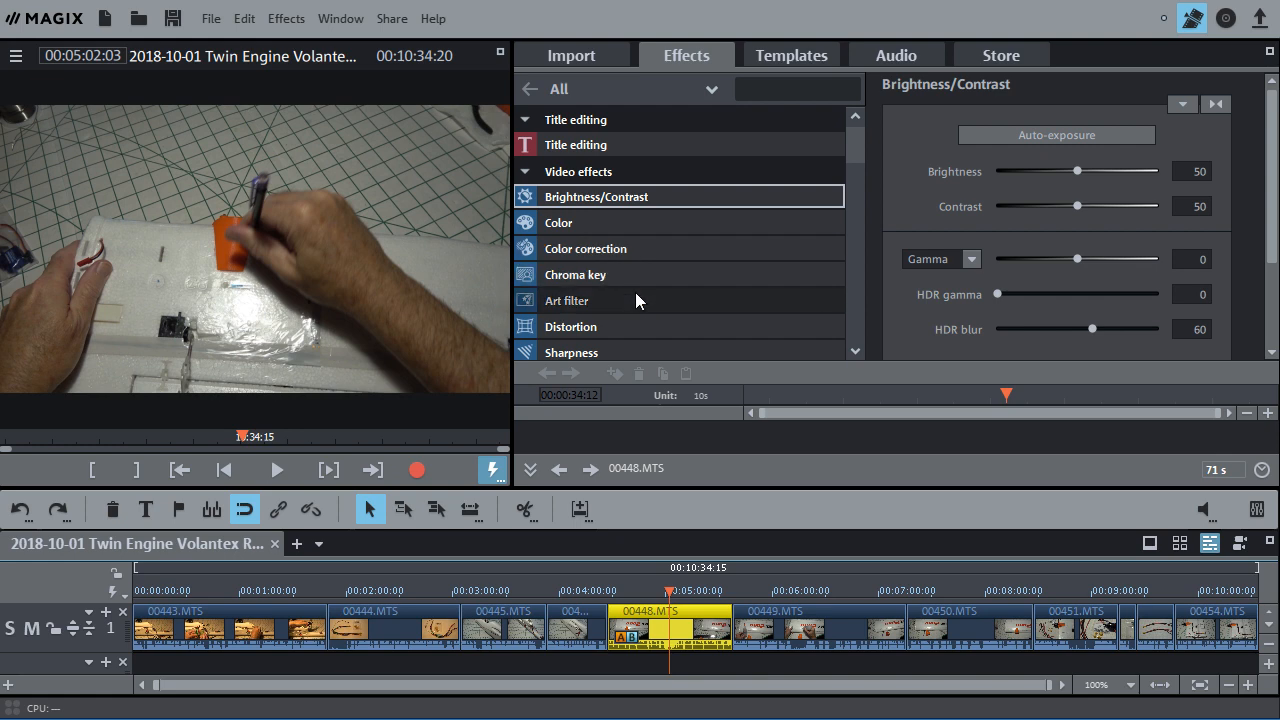
left_click(632, 226)
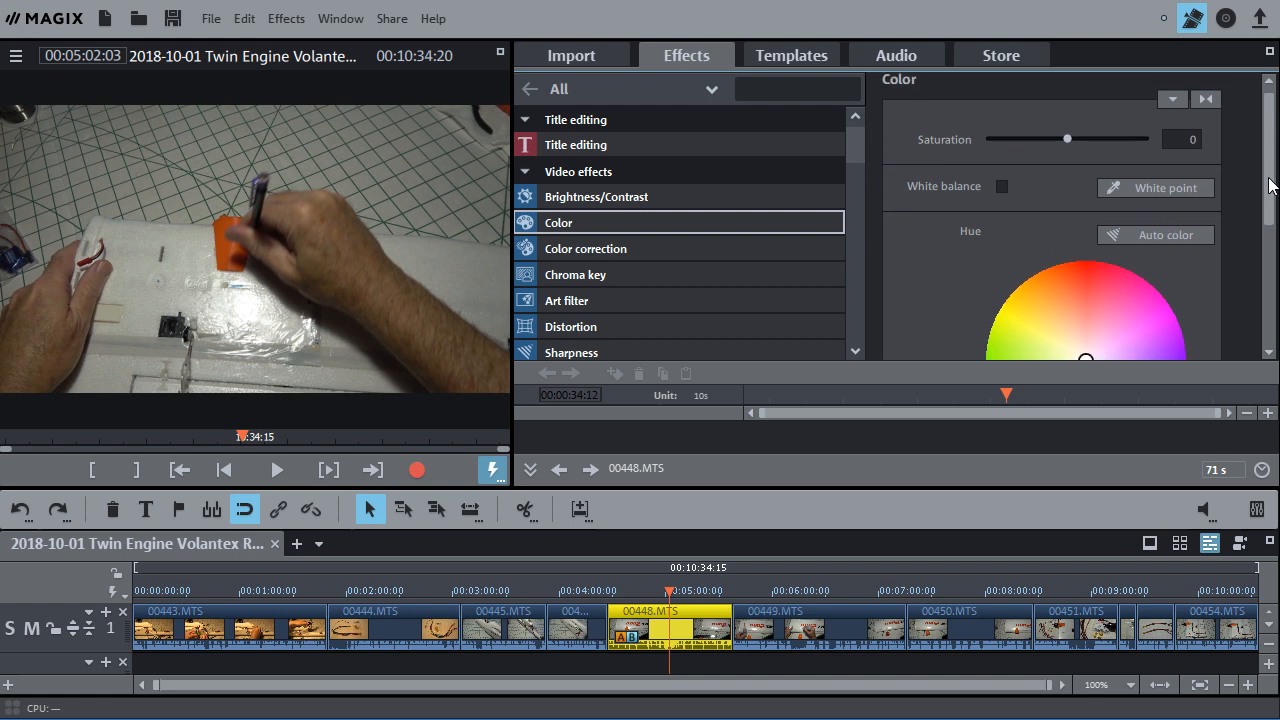
left_click_drag(1268, 185, 1268, 222)
left_click_drag(1086, 286, 1081, 280)
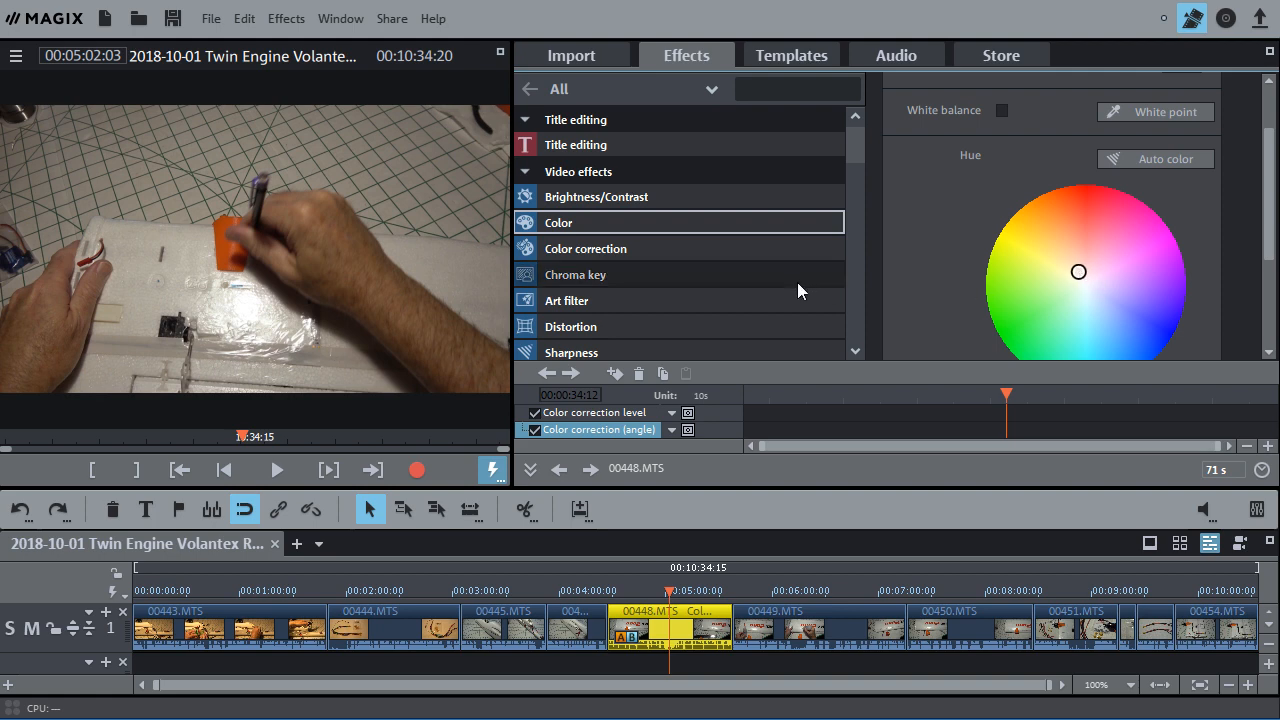
Step: Raise the gamma of 00448.MTS in Brightness/Contrast and try Auto-exposure
left_click(612, 192)
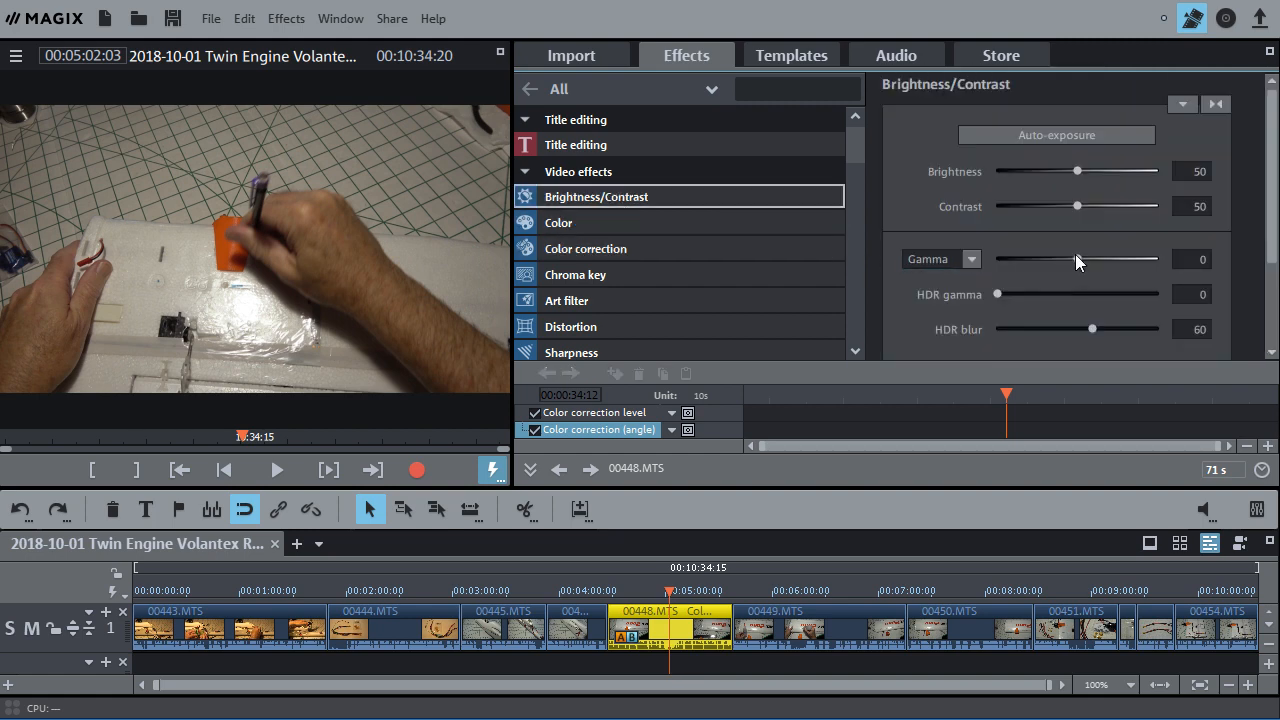
left_click_drag(1077, 259, 1109, 264)
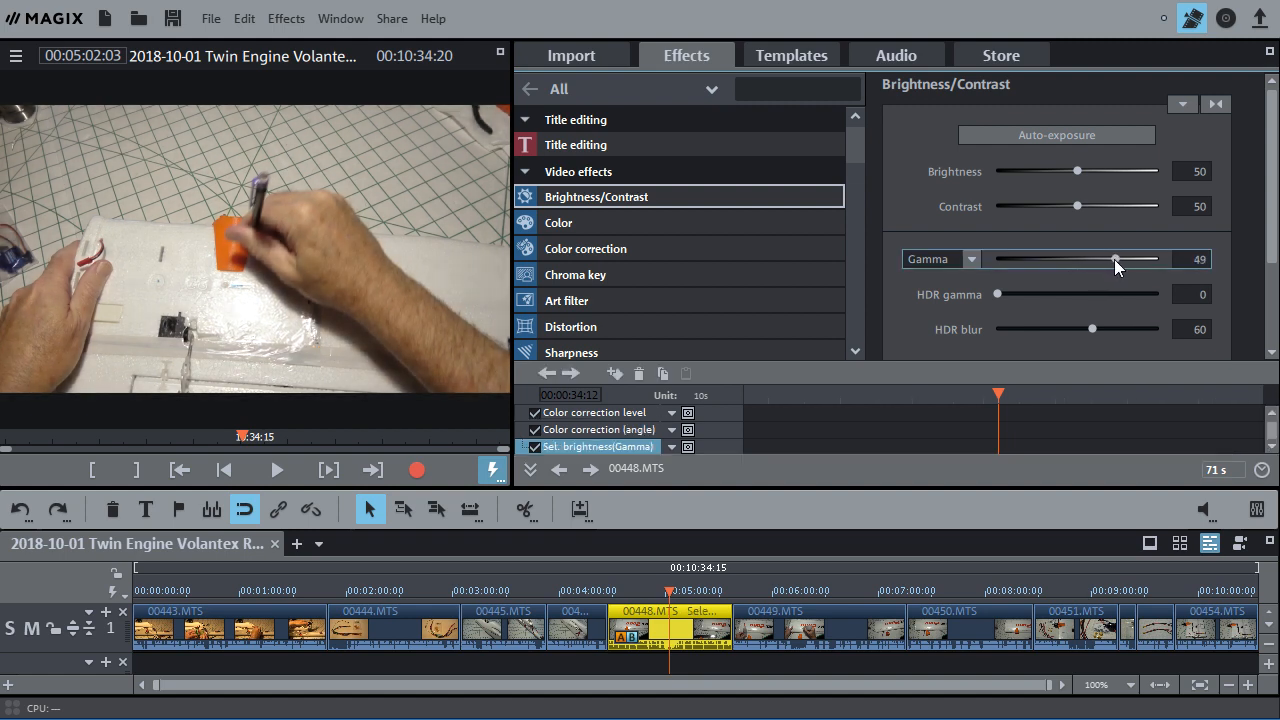
left_click_drag(1118, 264, 1116, 264)
left_click(1051, 138)
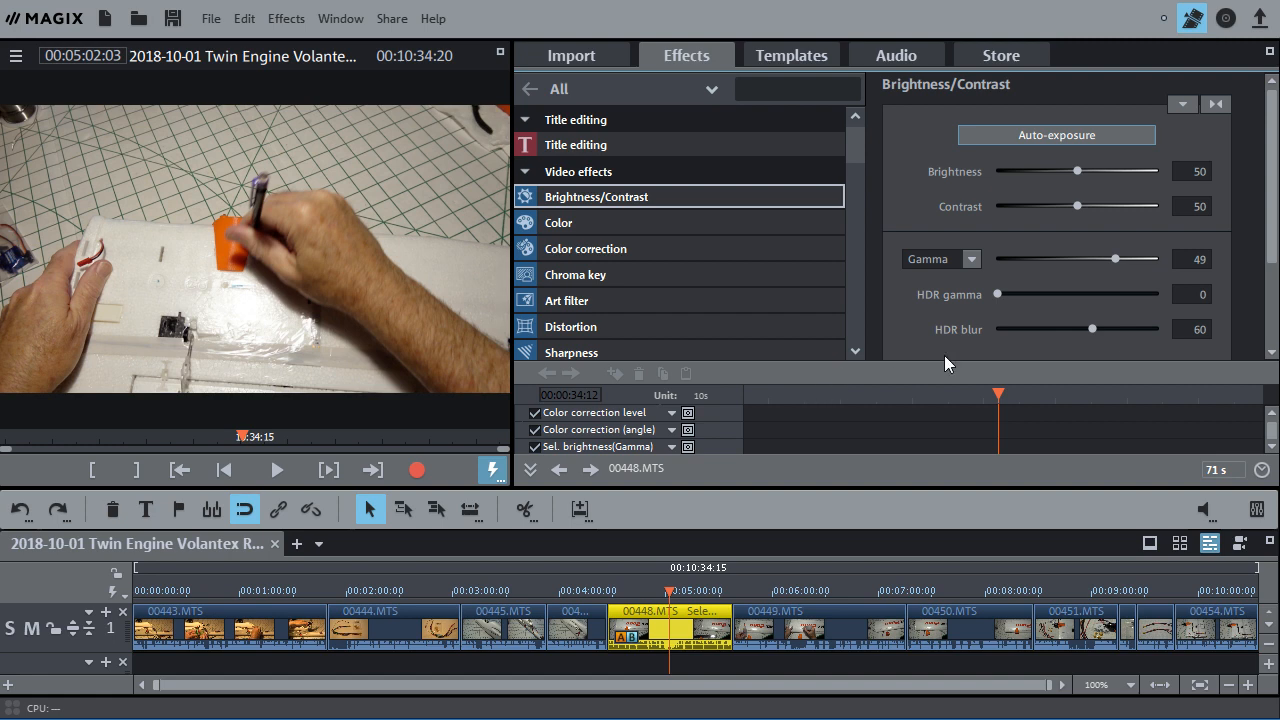
Step: Set the Gamma value of 00448.MTS to 50 and return to the Color settings
left_click(1120, 258)
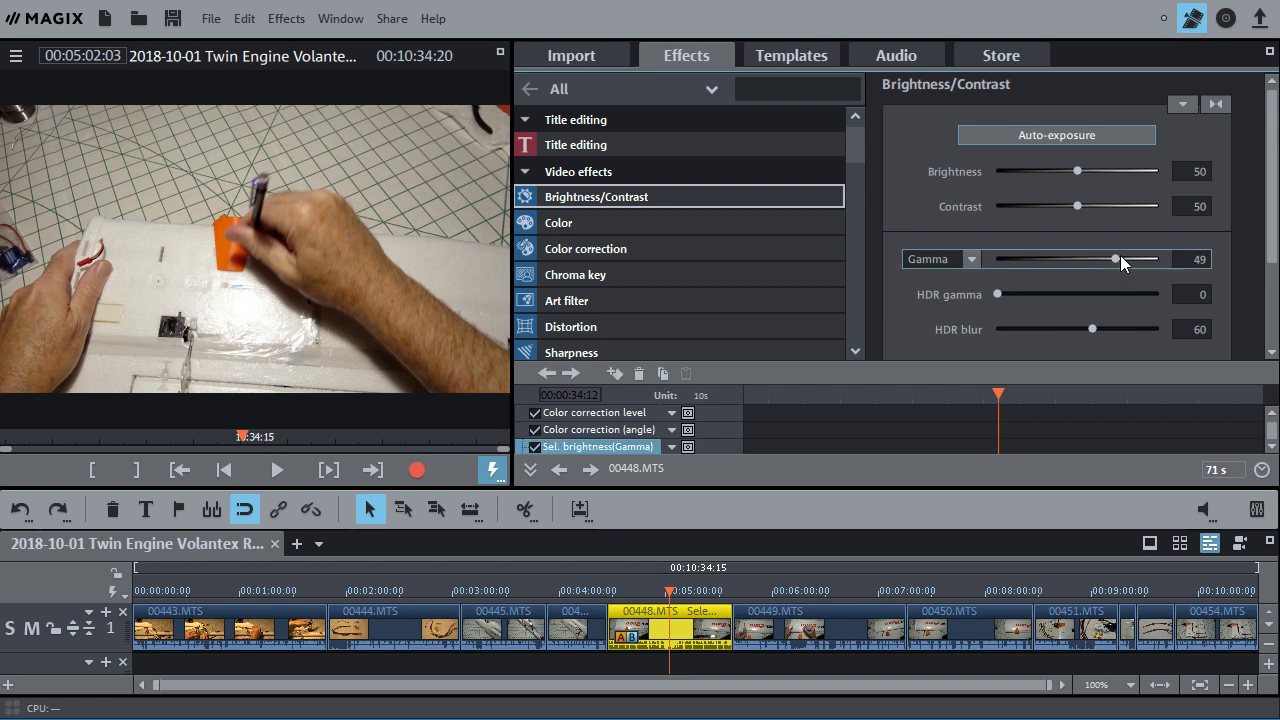
left_click_drag(1116, 259, 1122, 259)
left_click(1201, 258)
double_click(1200, 258)
type("50")
left_click(610, 225)
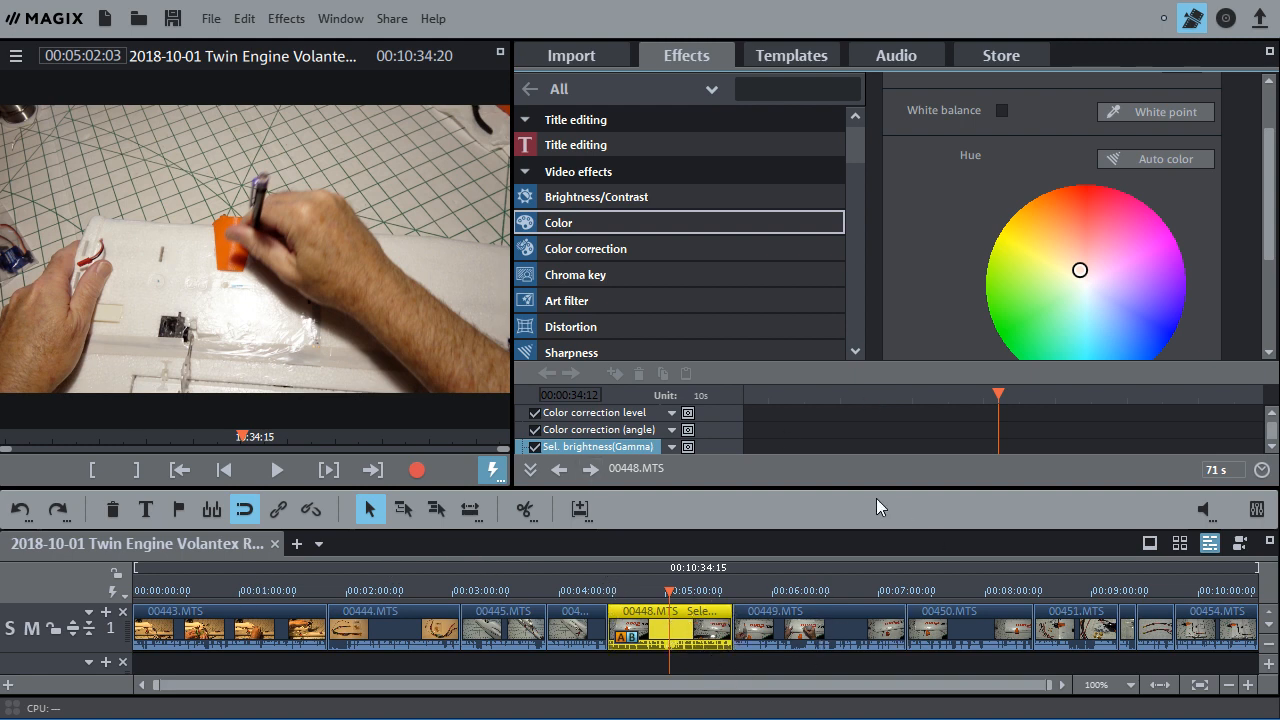
Step: Deselect 00448.MTS and park playback at 00:00:58:01 inside the first clip 00443.MTS
left_click(791, 660)
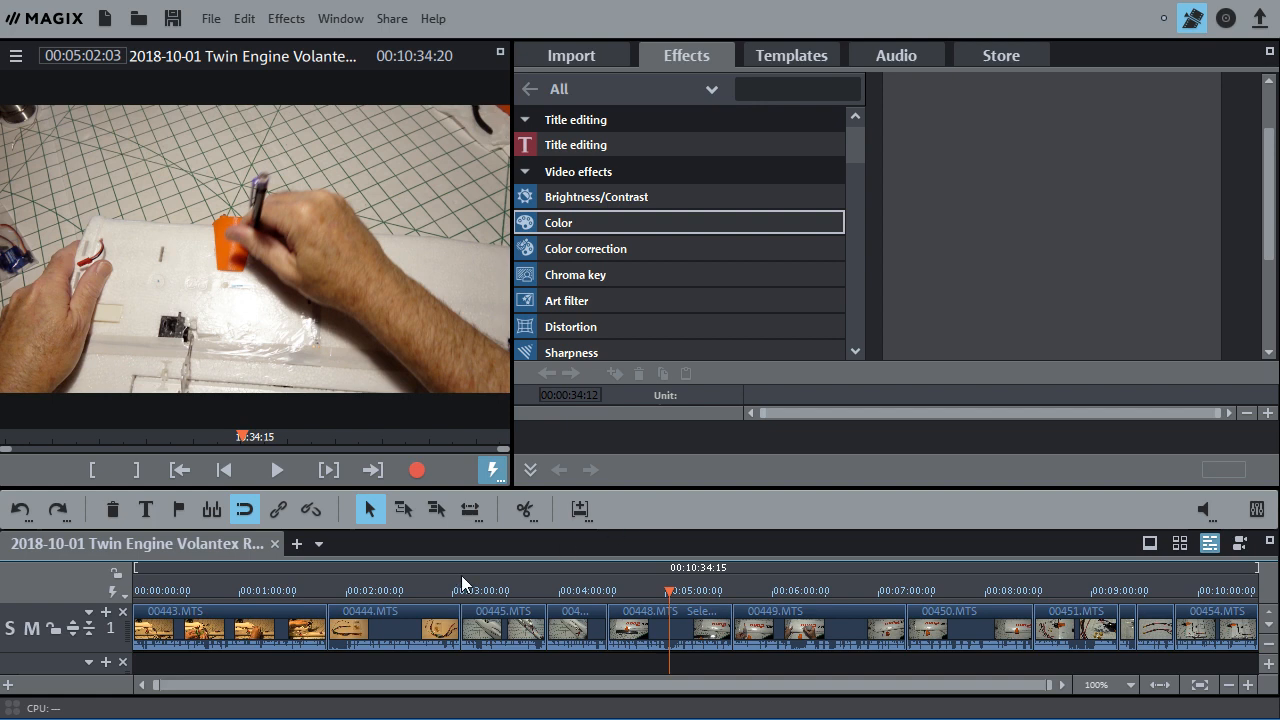
left_click(228, 625)
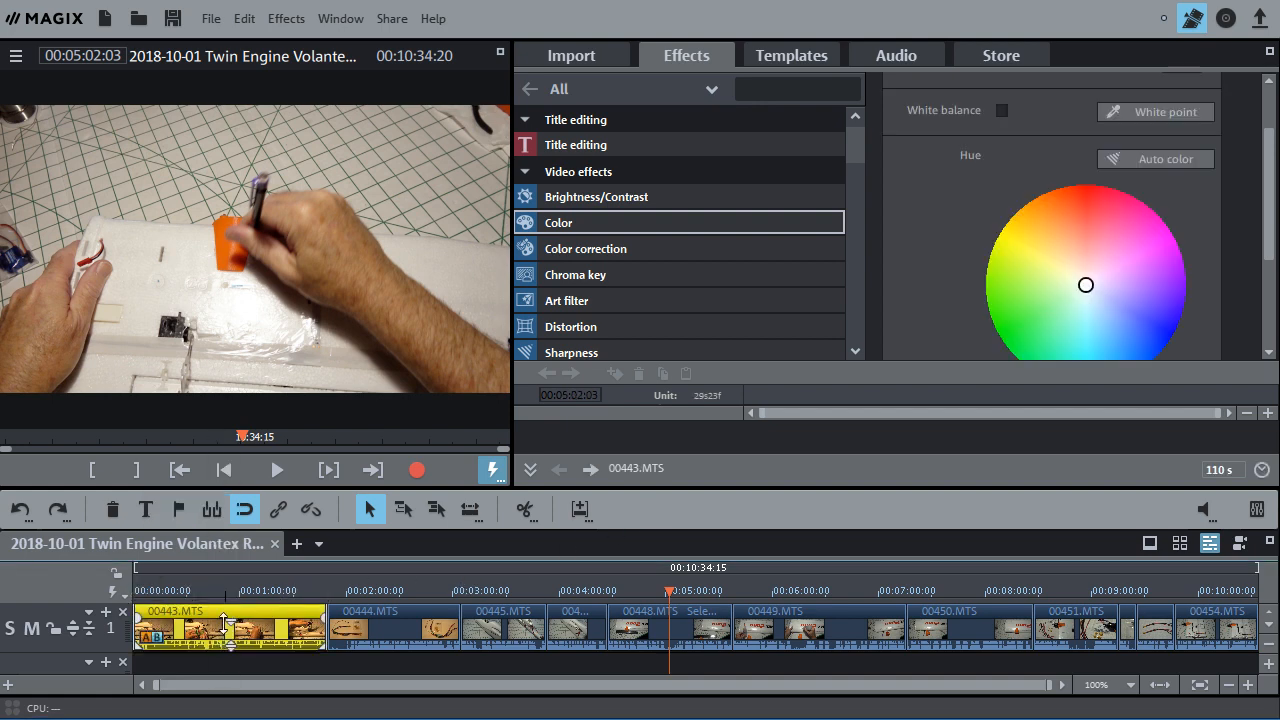
left_click(212, 591)
left_click_drag(212, 591, 240, 591)
left_click(240, 601)
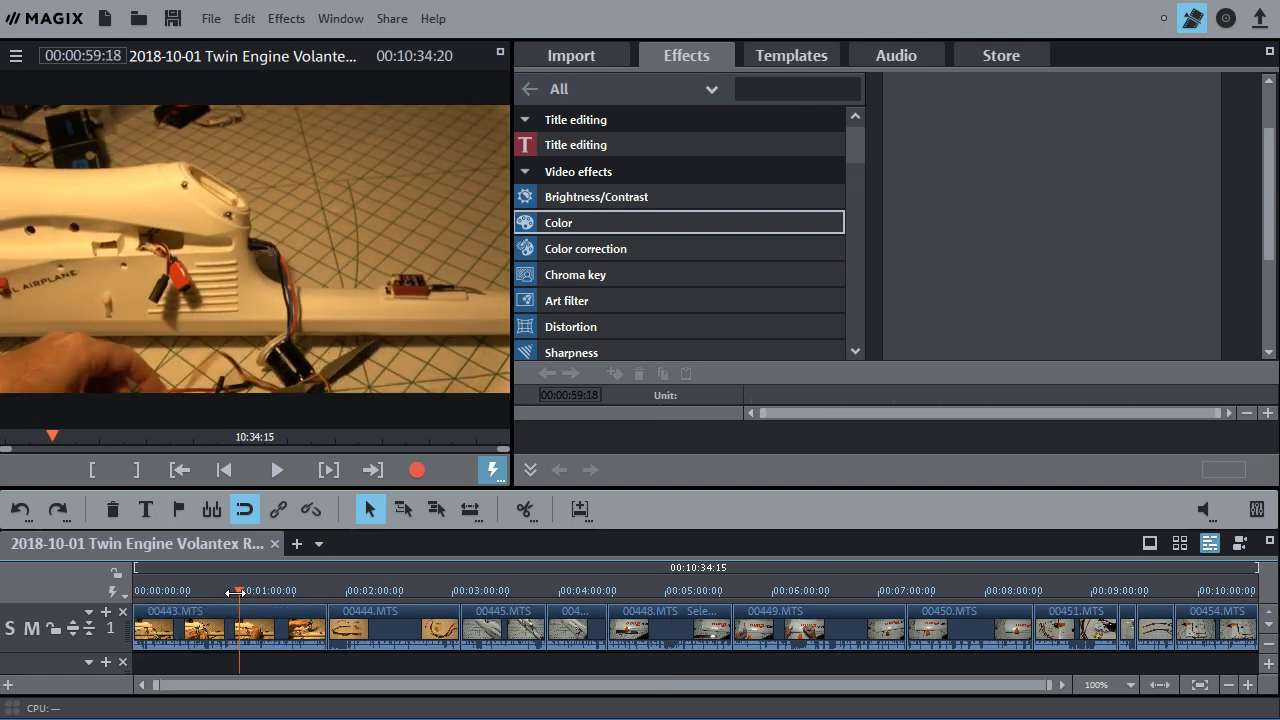
left_click_drag(240, 591, 232, 591)
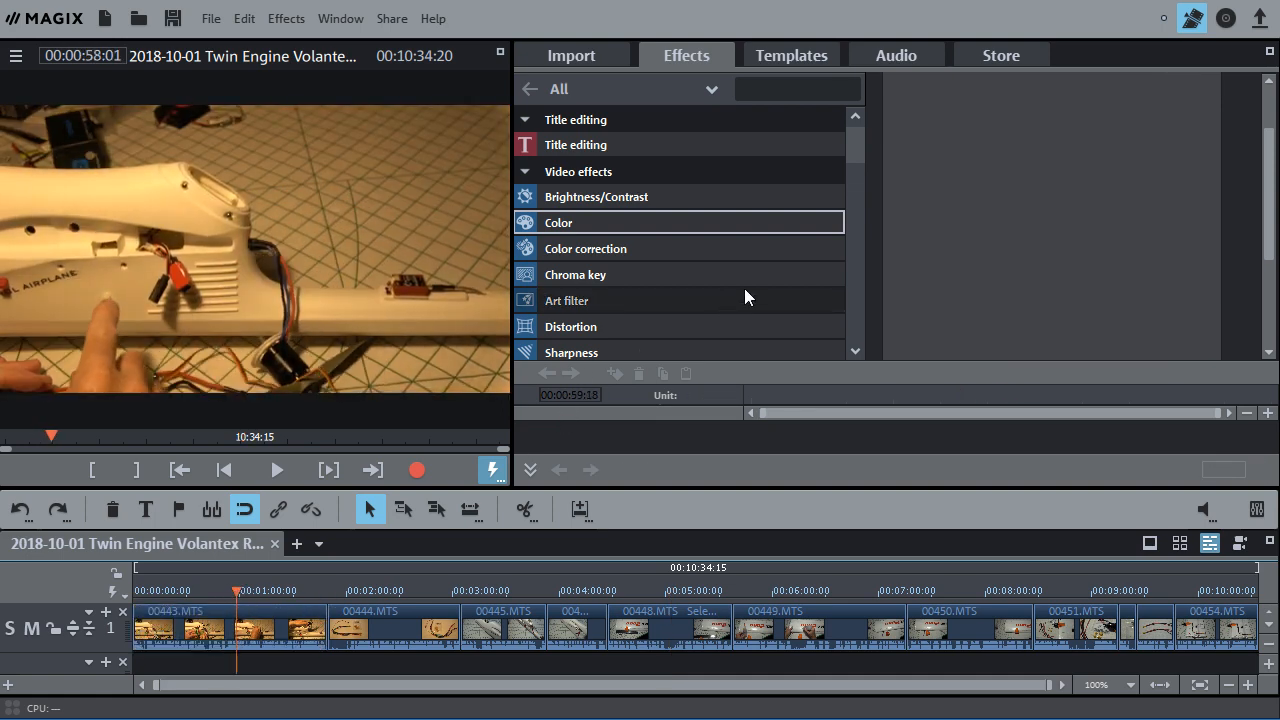
left_click_drag(861, 137, 857, 160)
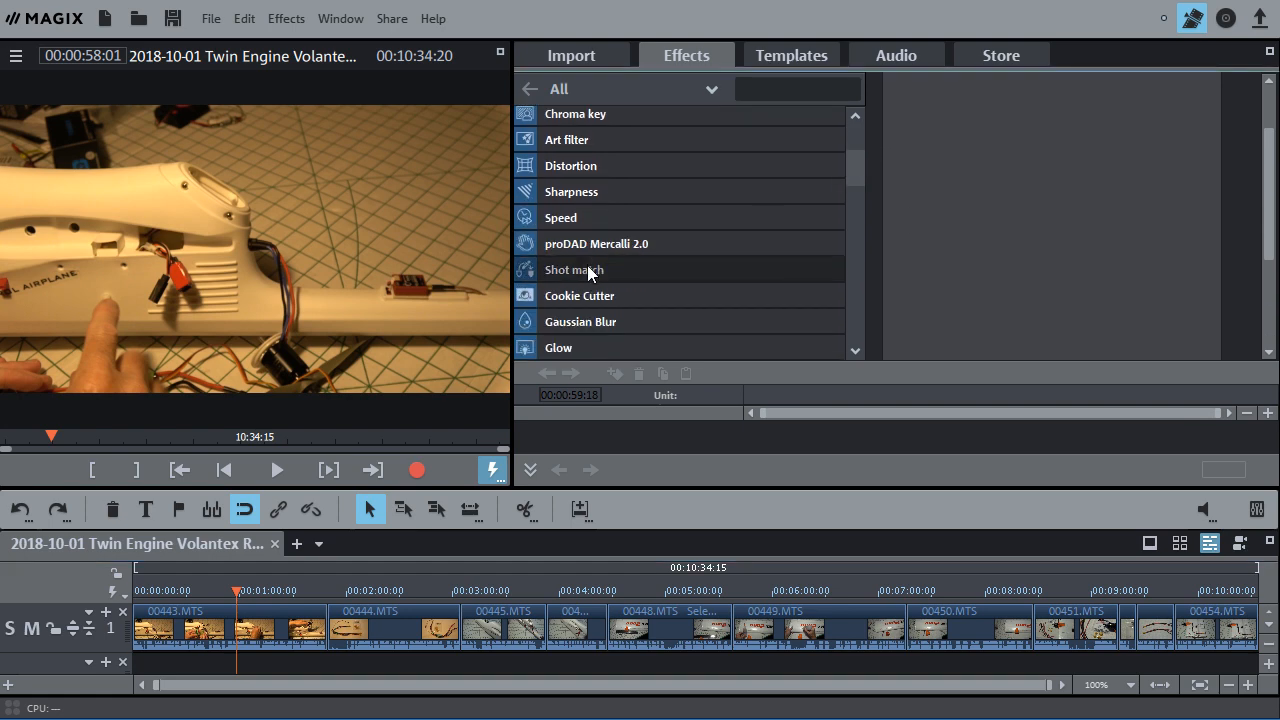
Step: Mark 00:00:58:01 as the Shot match target frame for 00443.MTS, then scrub to the 5:02 frame
left_click(586, 268)
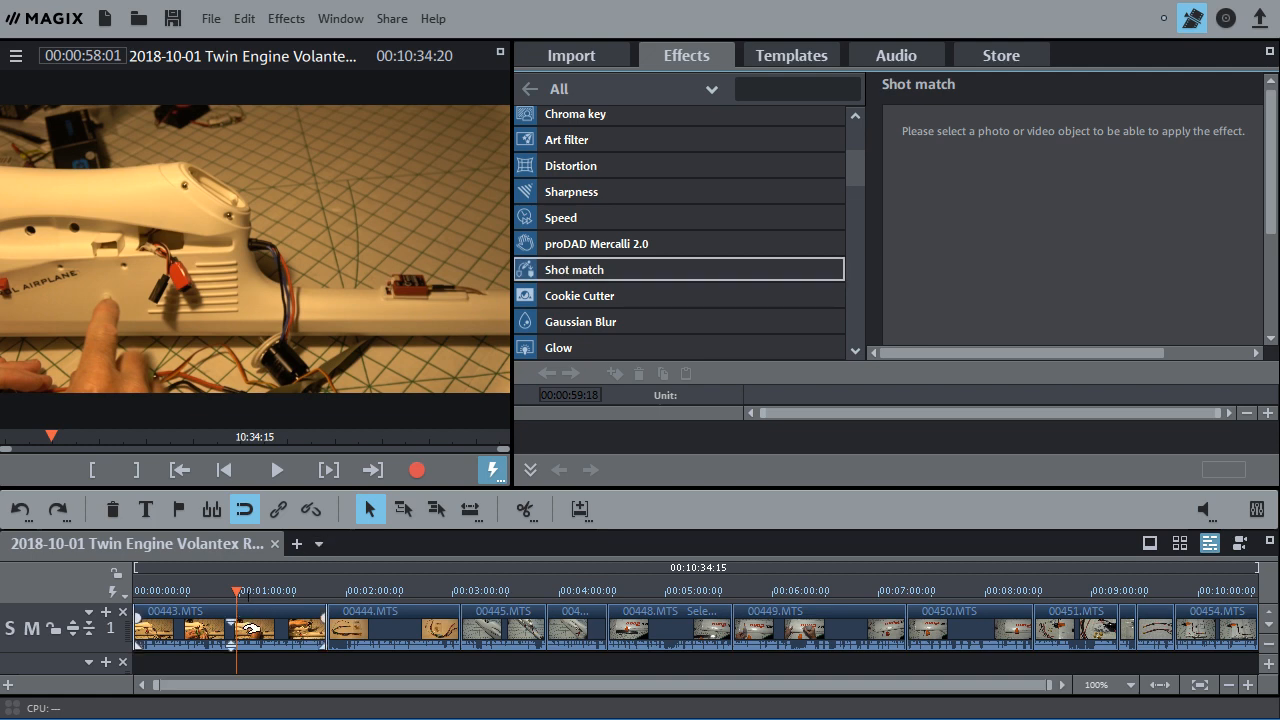
left_click(266, 625)
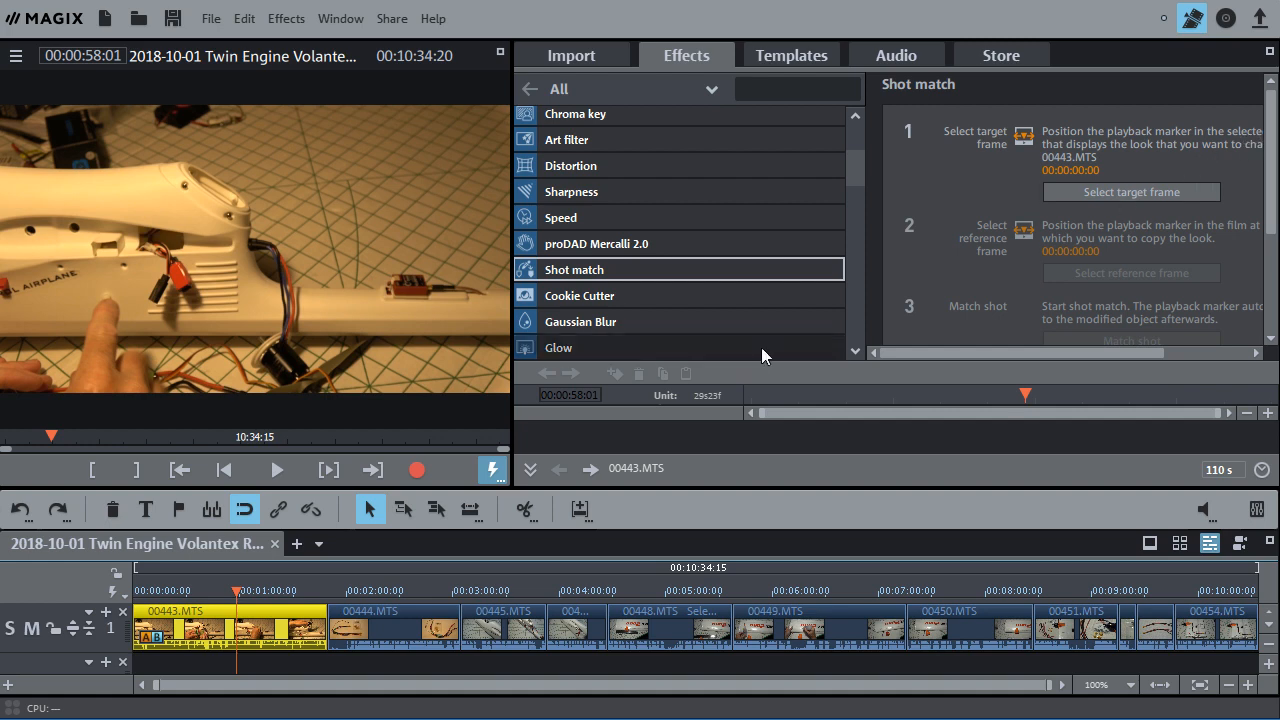
left_click(1126, 192)
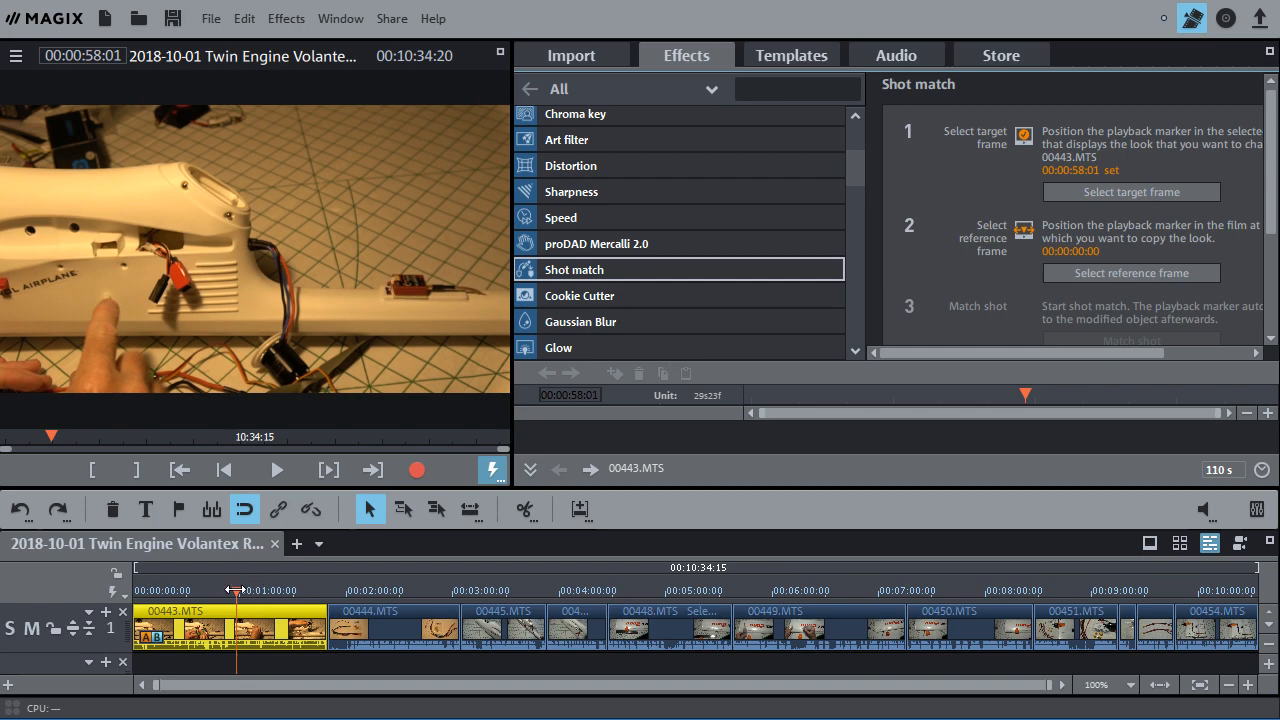
mouse_move(238, 589)
left_mouse_down()
mouse_move(688, 571)
mouse_move(668, 571)
left_mouse_up()
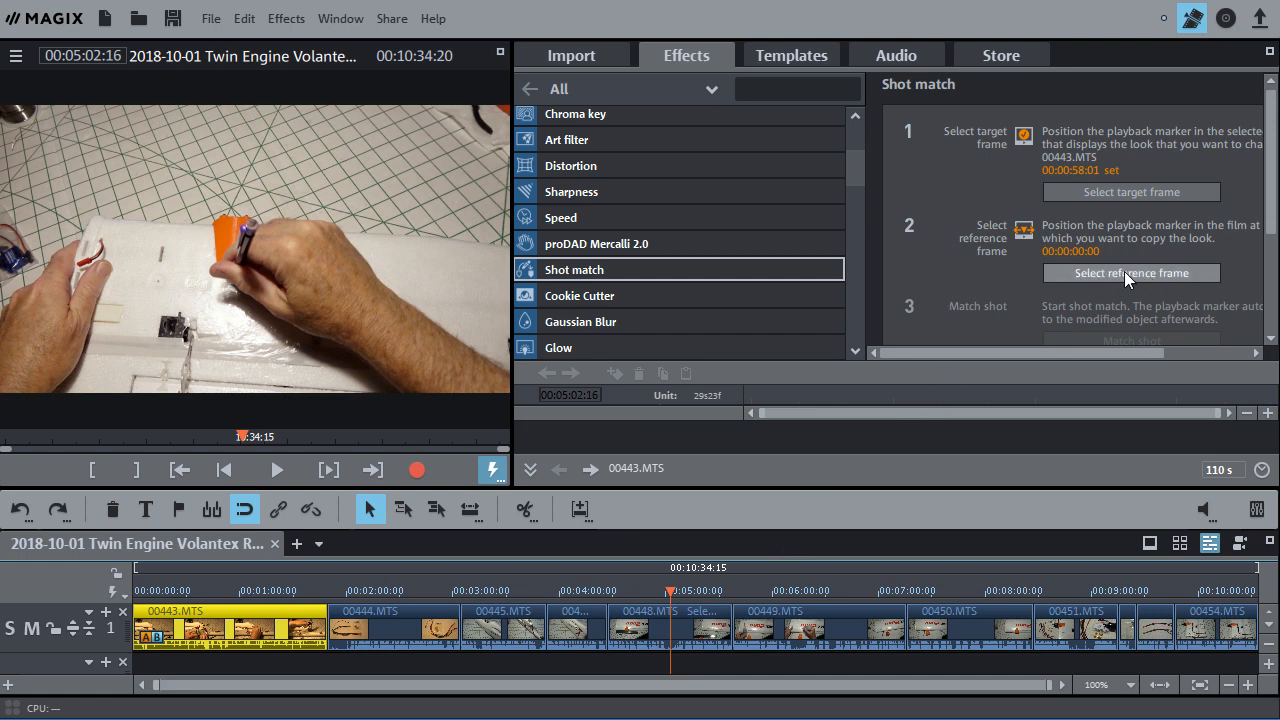
Step: Set 00:05:02:16 as reference frame, run Match shot on 00443.MTS and review the result
left_click(1124, 271)
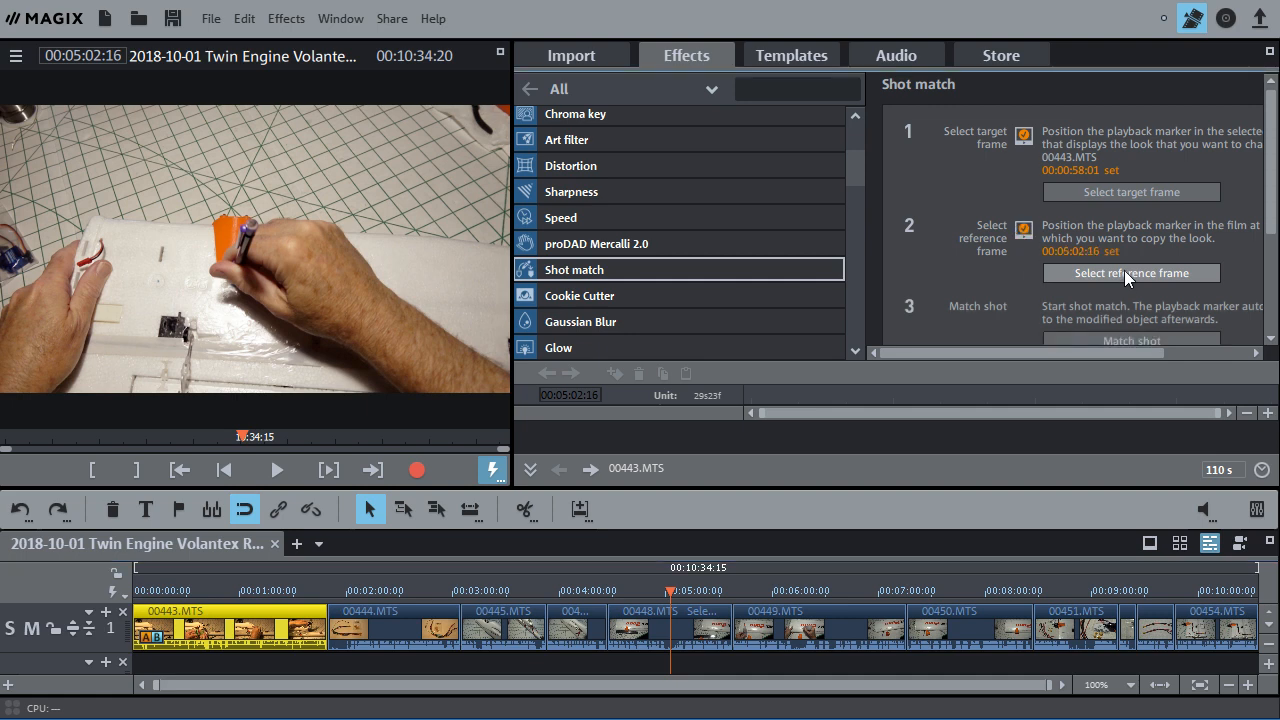
left_click_drag(1270, 188, 1268, 232)
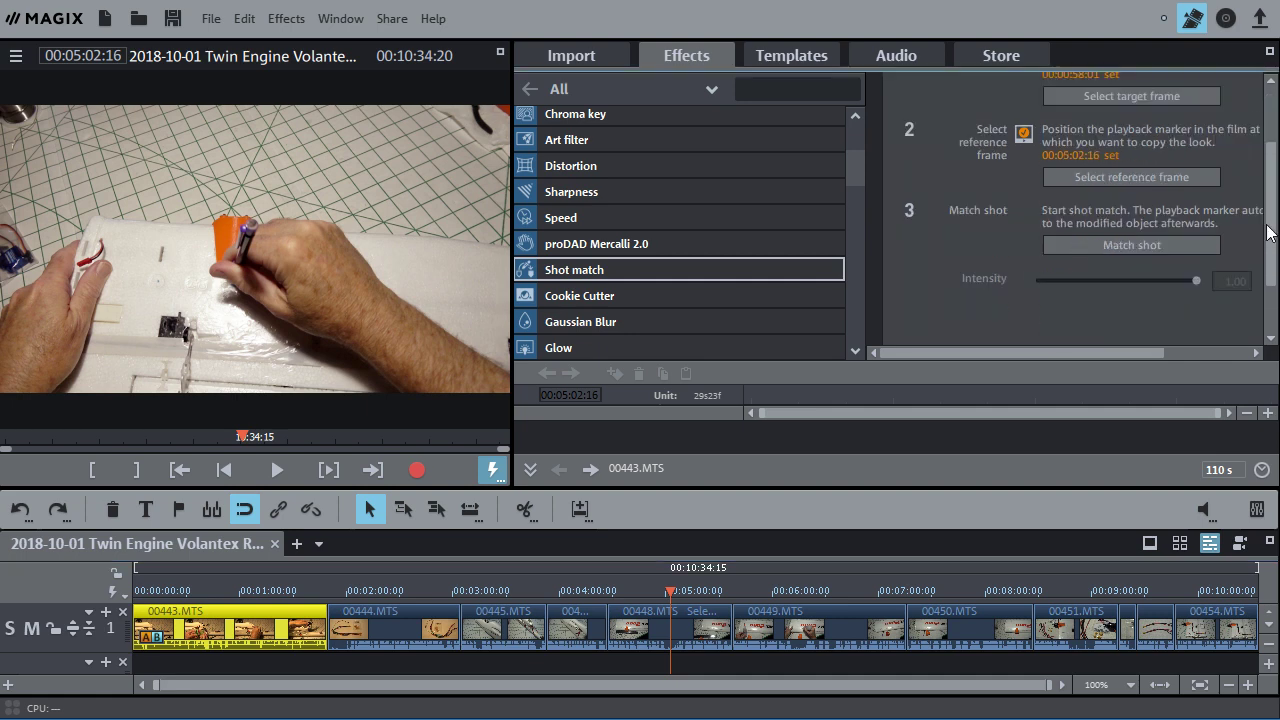
left_click(1107, 244)
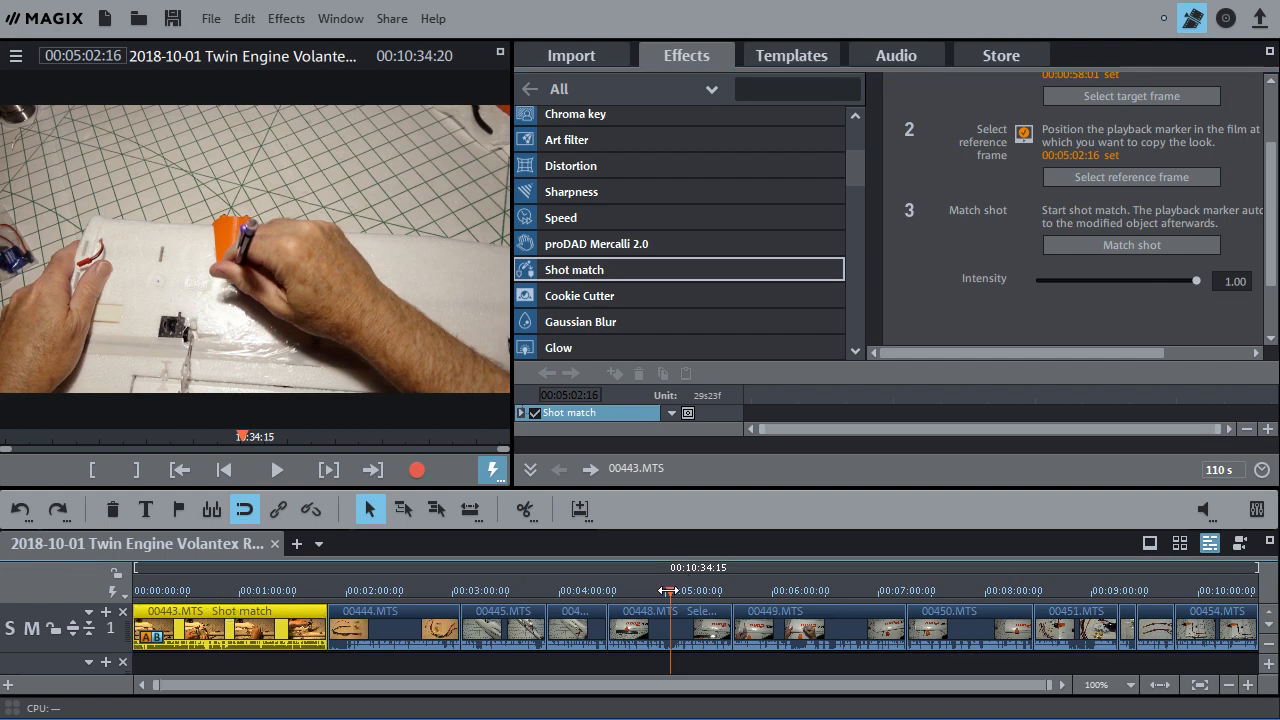
left_click_drag(668, 591, 222, 591)
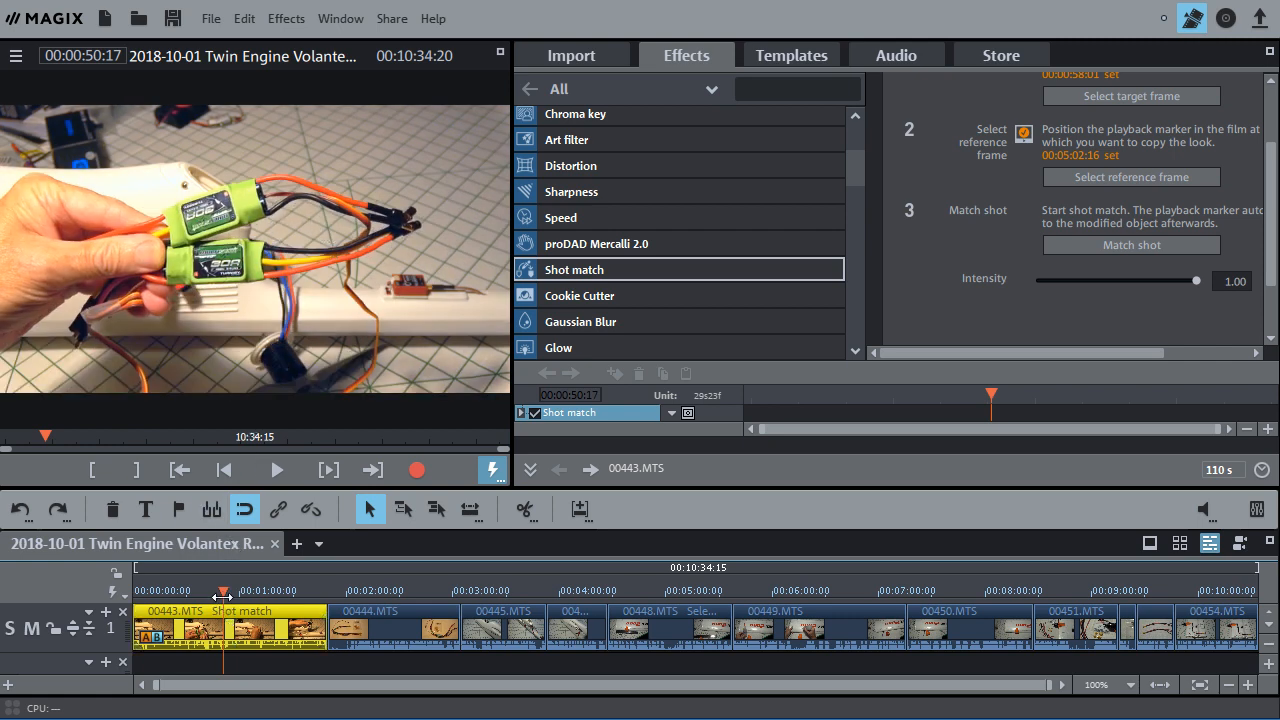
mouse_move(222, 591)
left_mouse_down()
mouse_move(537, 591)
mouse_move(228, 591)
mouse_move(390, 591)
left_mouse_up()
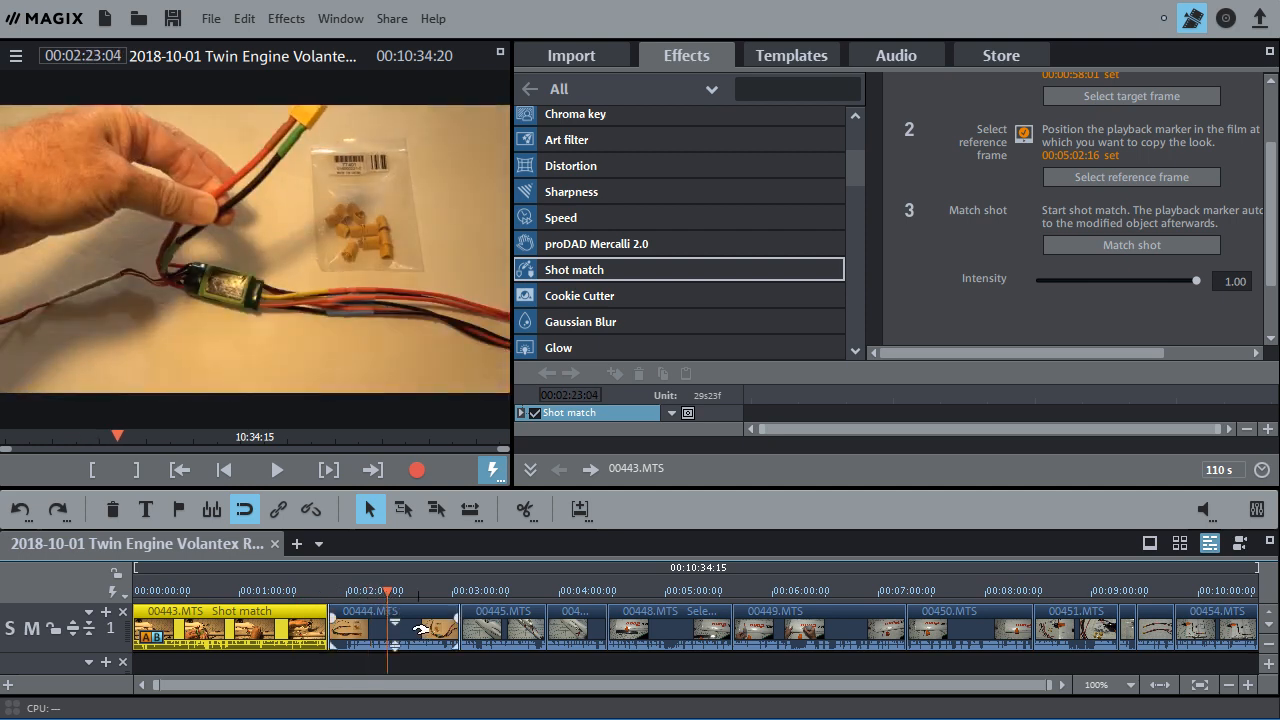
left_click(420, 629)
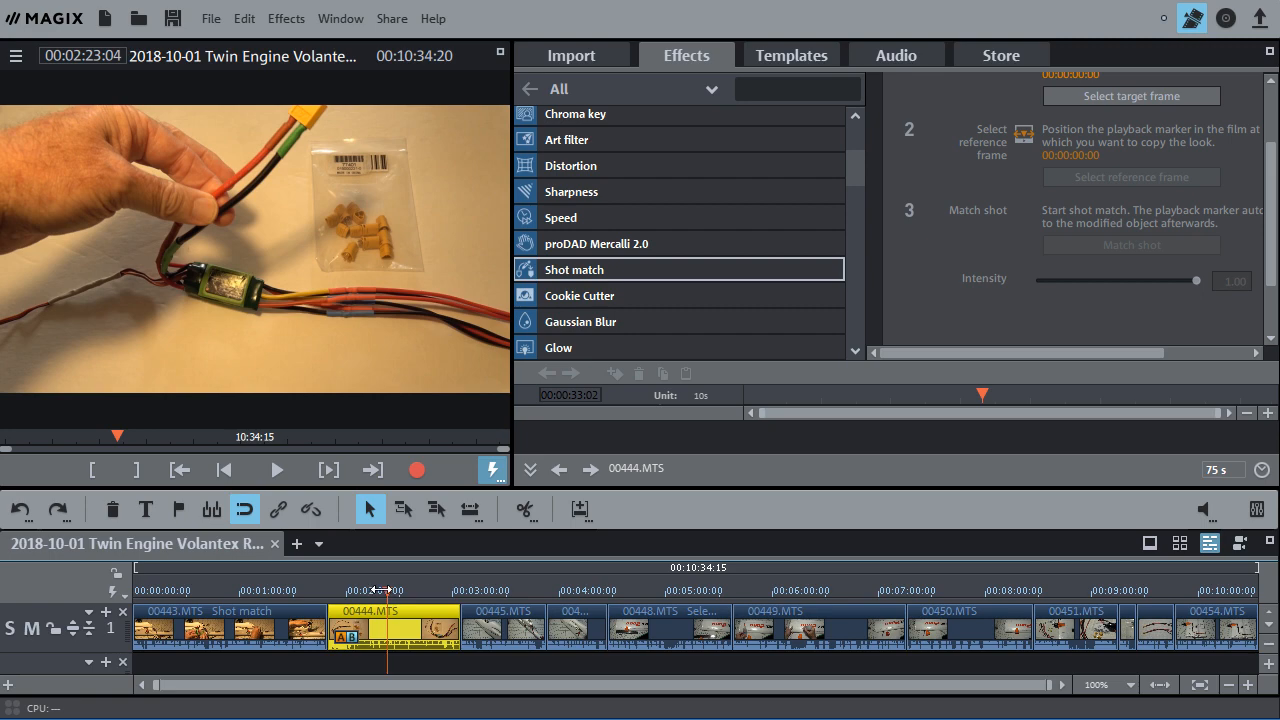
Step: Copy the Shot match effect from clip 00443.MTS via Copy effects
left_click_drag(383, 590, 240, 590)
left_click(265, 630)
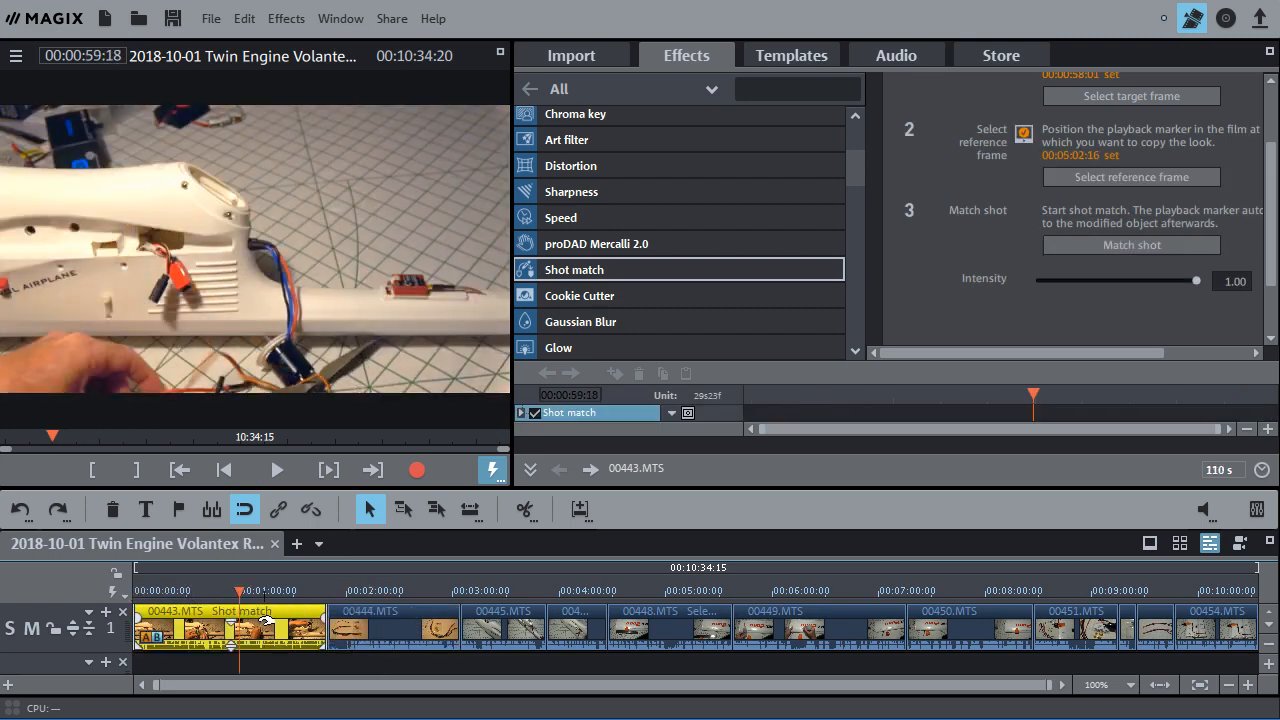
right_click(265, 630)
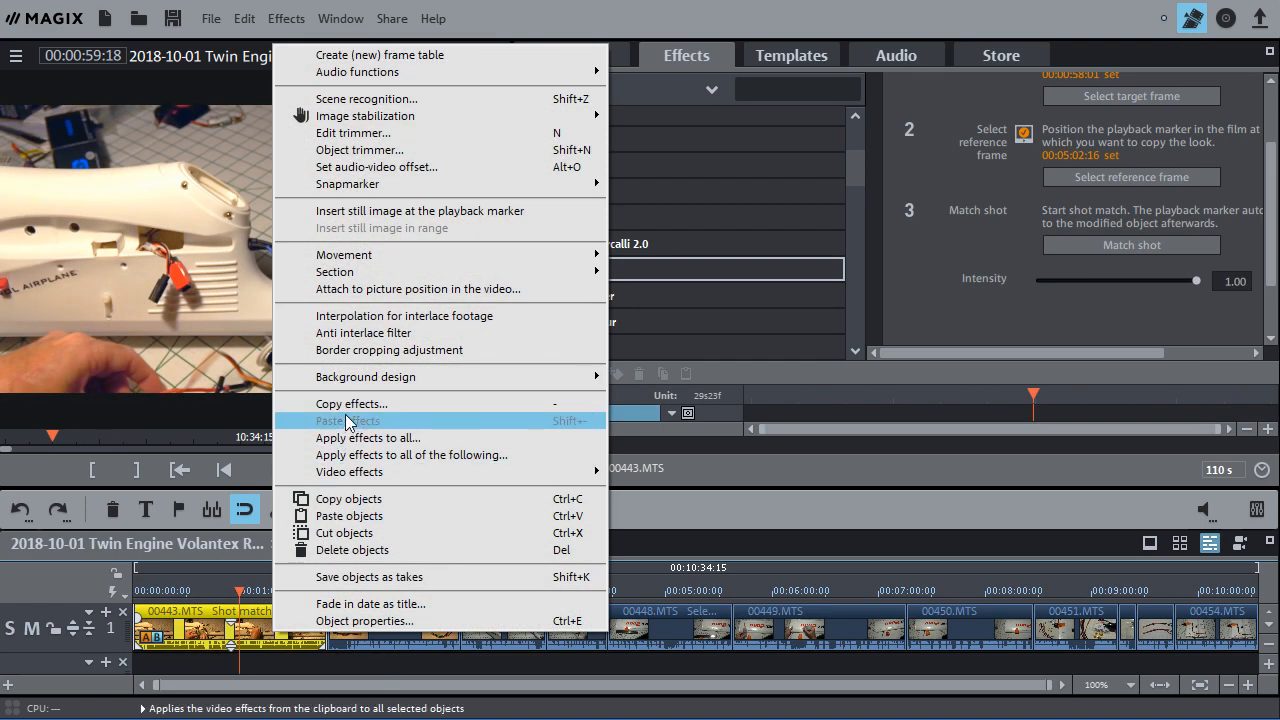
left_click(356, 405)
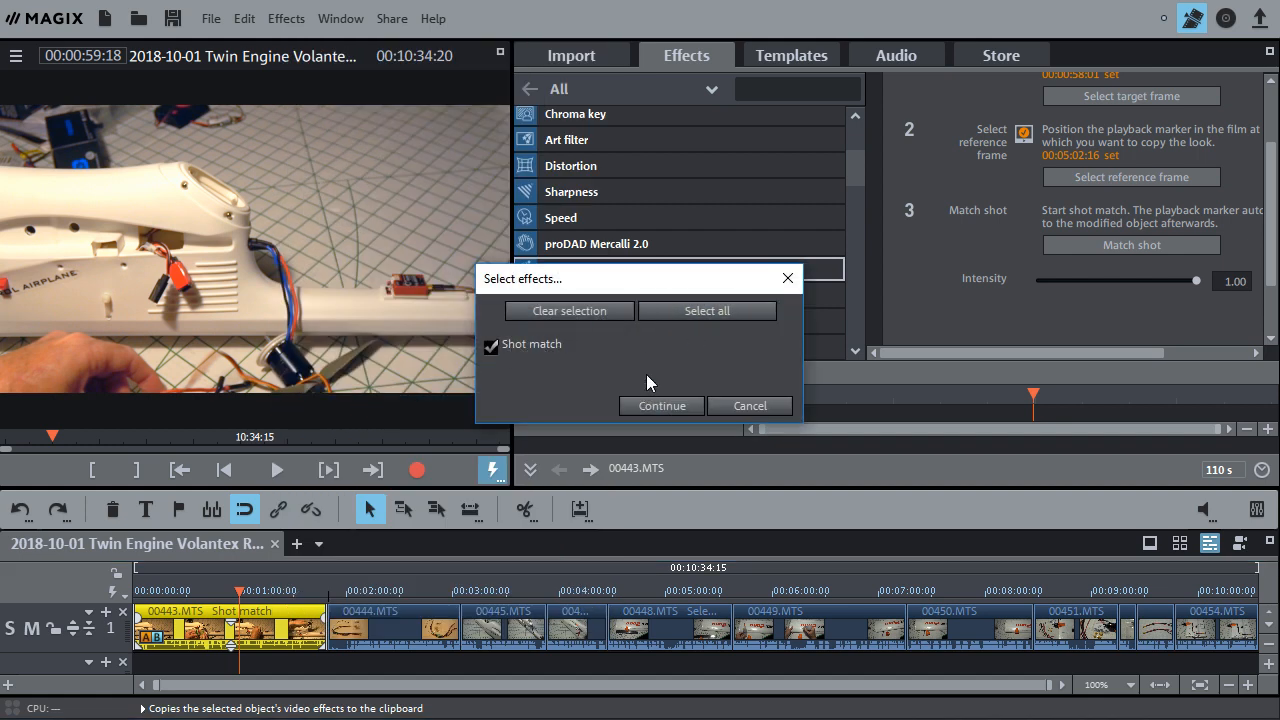
left_click(653, 403)
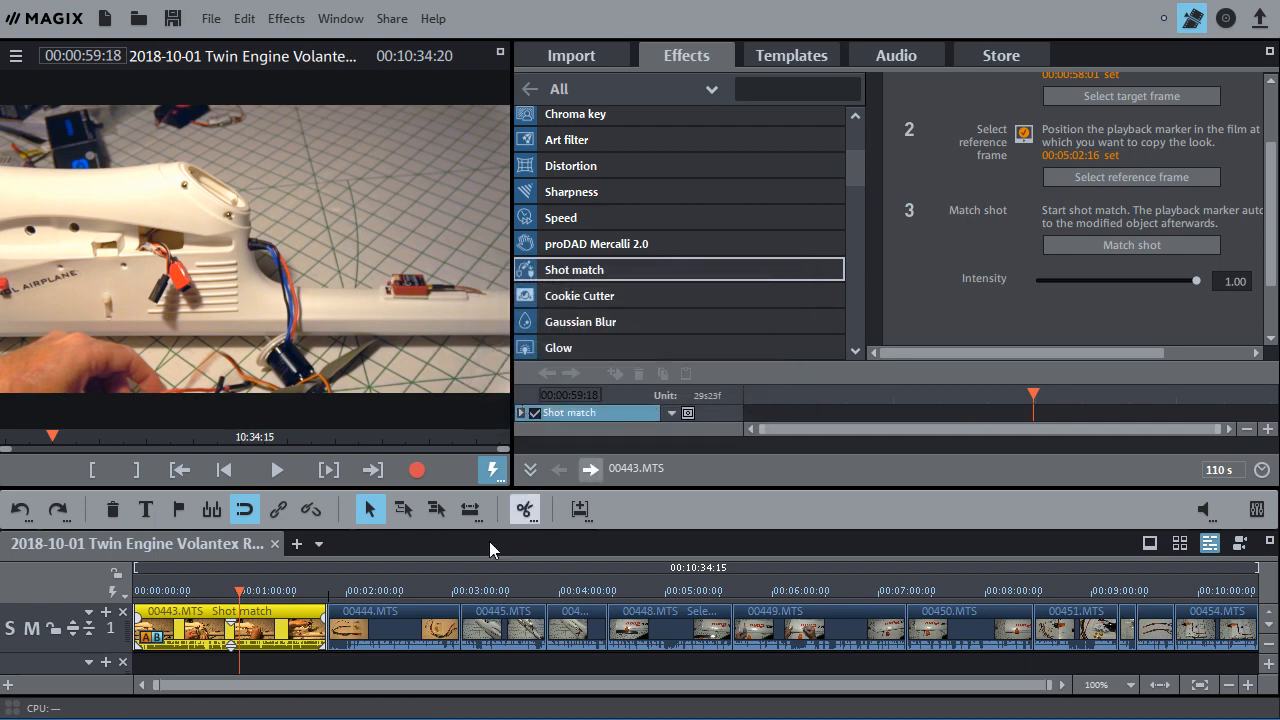
Step: Paste the copied Shot match effect onto clip 00444.MTS
left_click(382, 597)
left_click(393, 627)
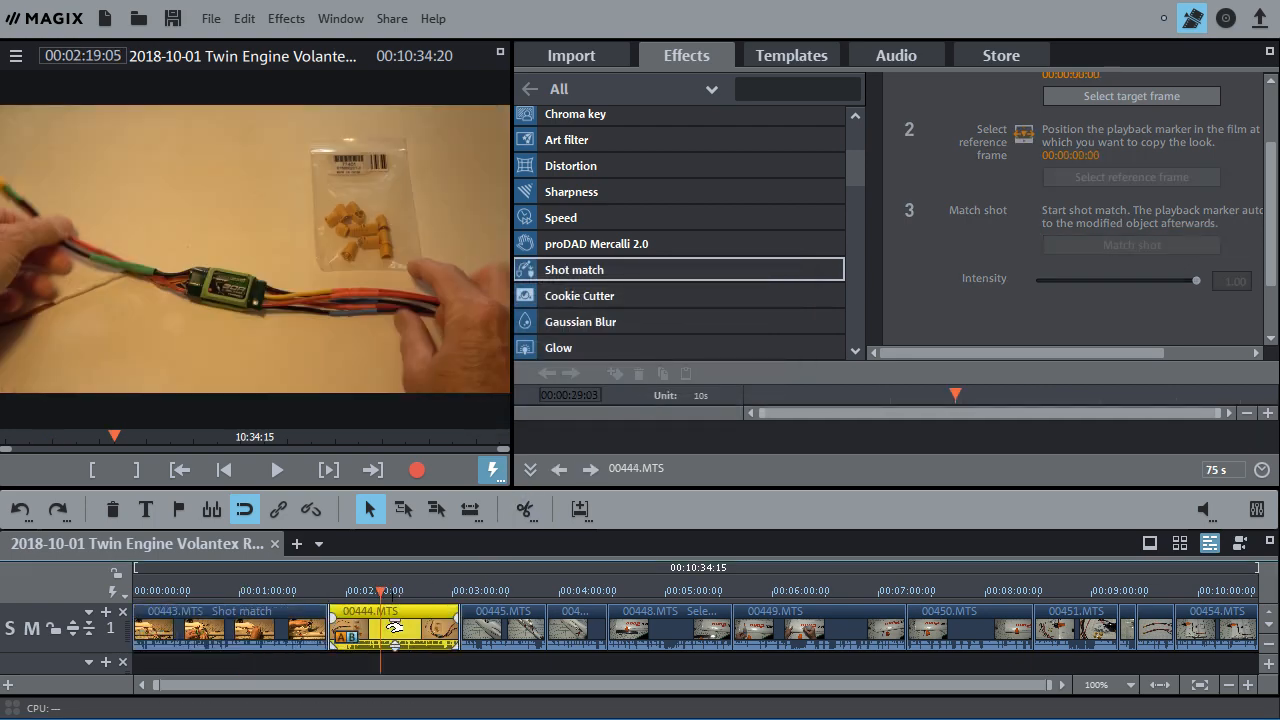
right_click(393, 627)
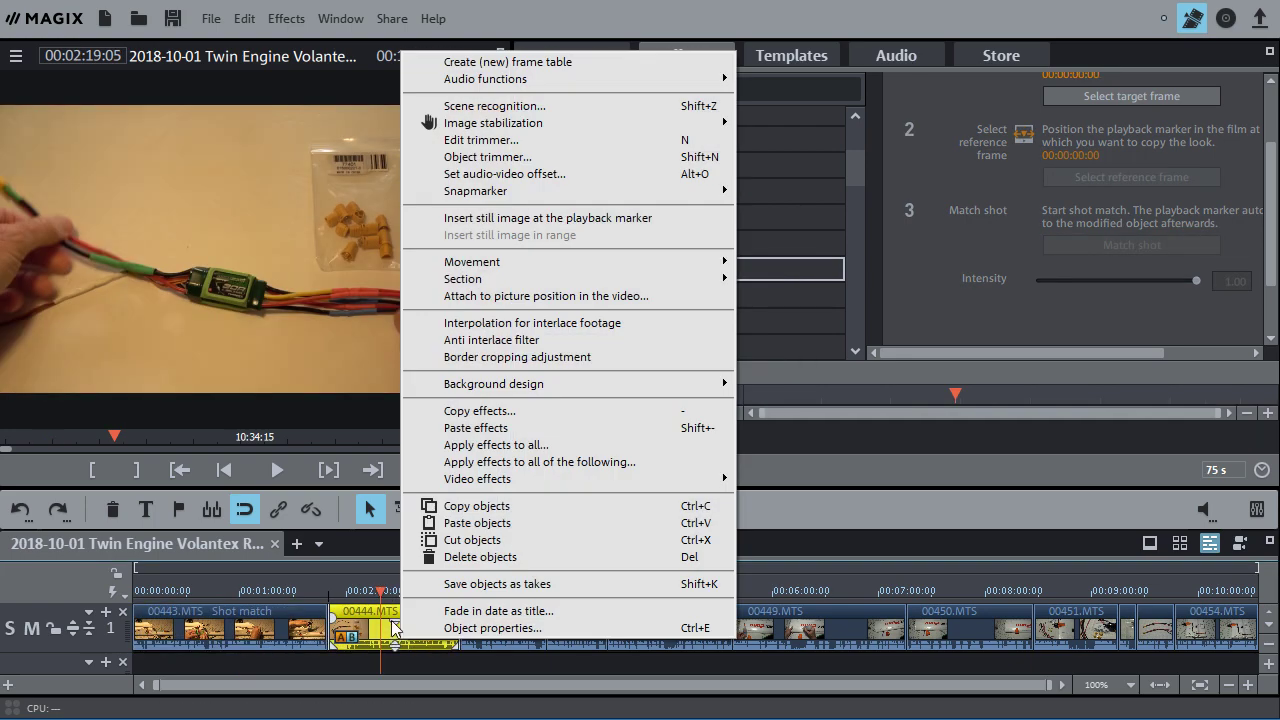
left_click(468, 430)
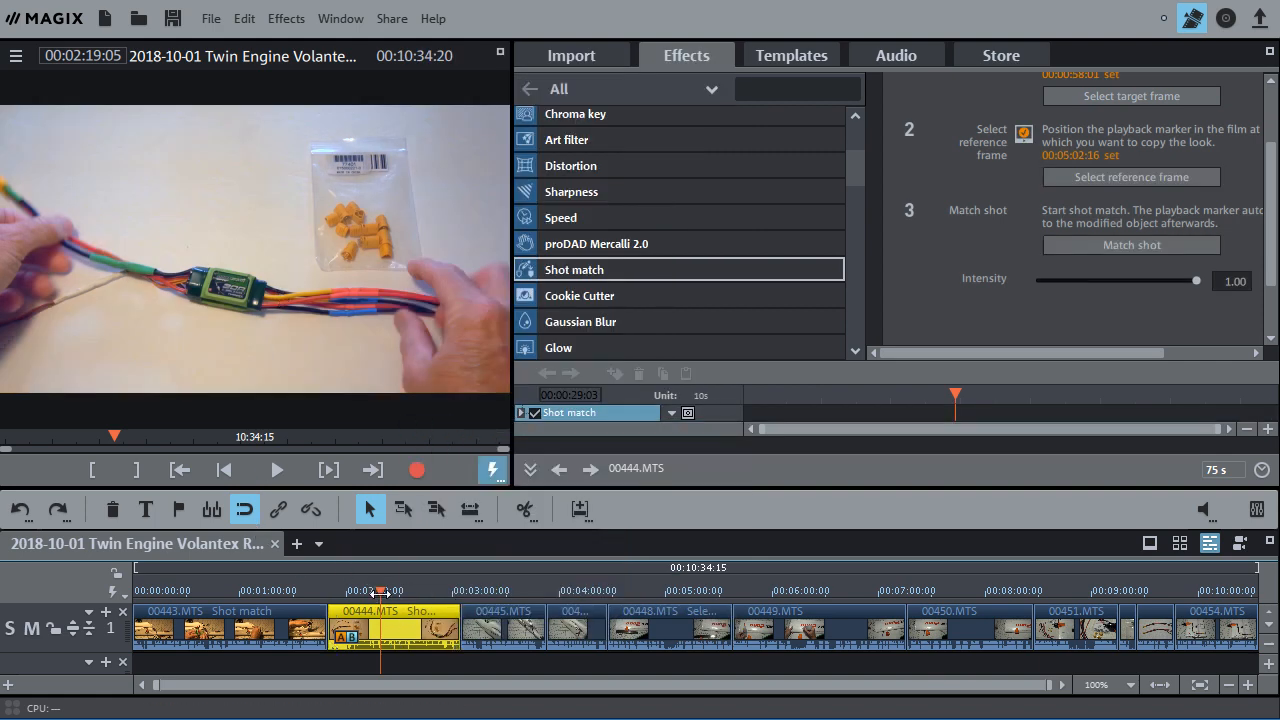
Step: Paste the effects onto clip 00445.MTS, then undo so it keeps no Shot match
mouse_move(380, 590)
left_mouse_down()
mouse_move(340, 590)
mouse_move(678, 590)
mouse_move(504, 590)
left_mouse_up()
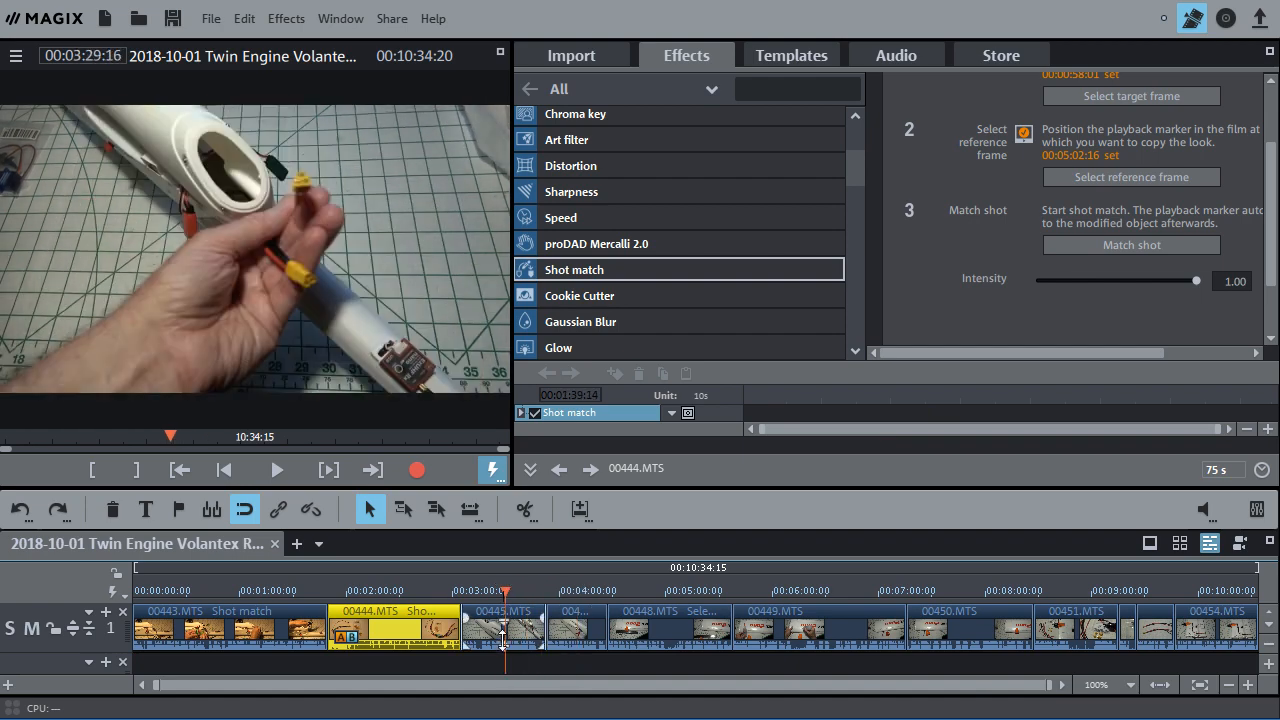
left_click(517, 632)
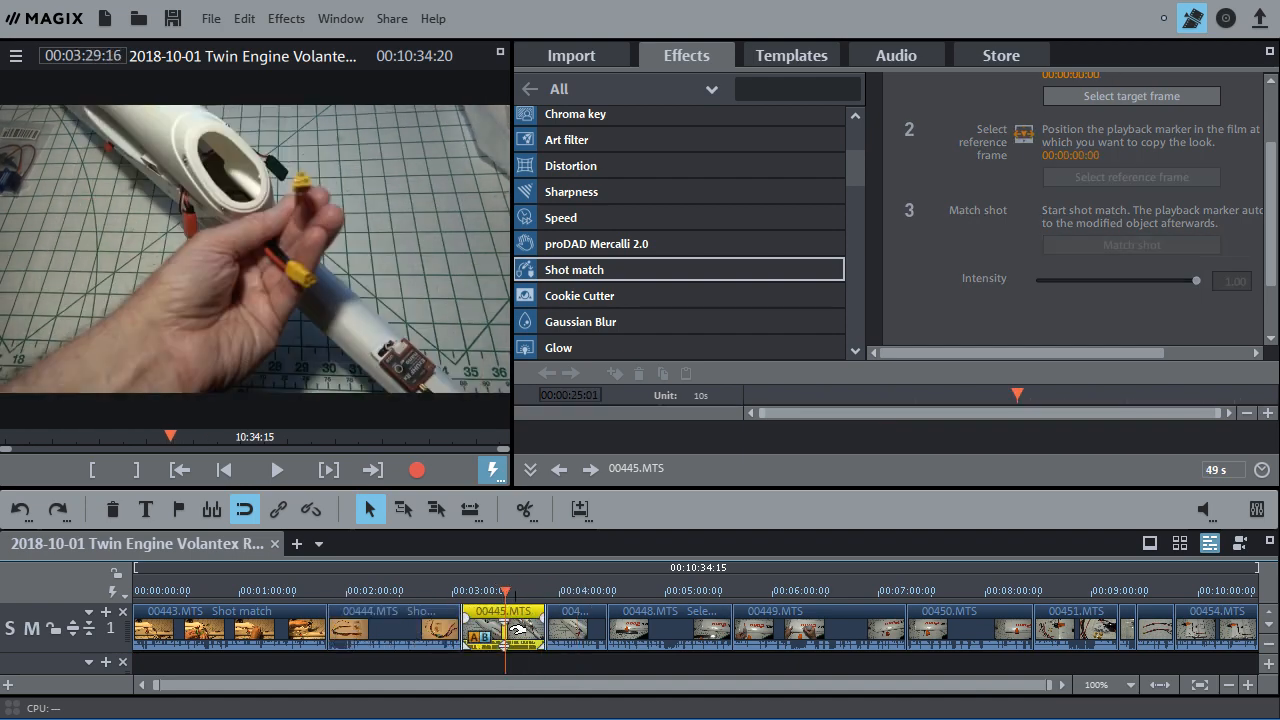
right_click(517, 632)
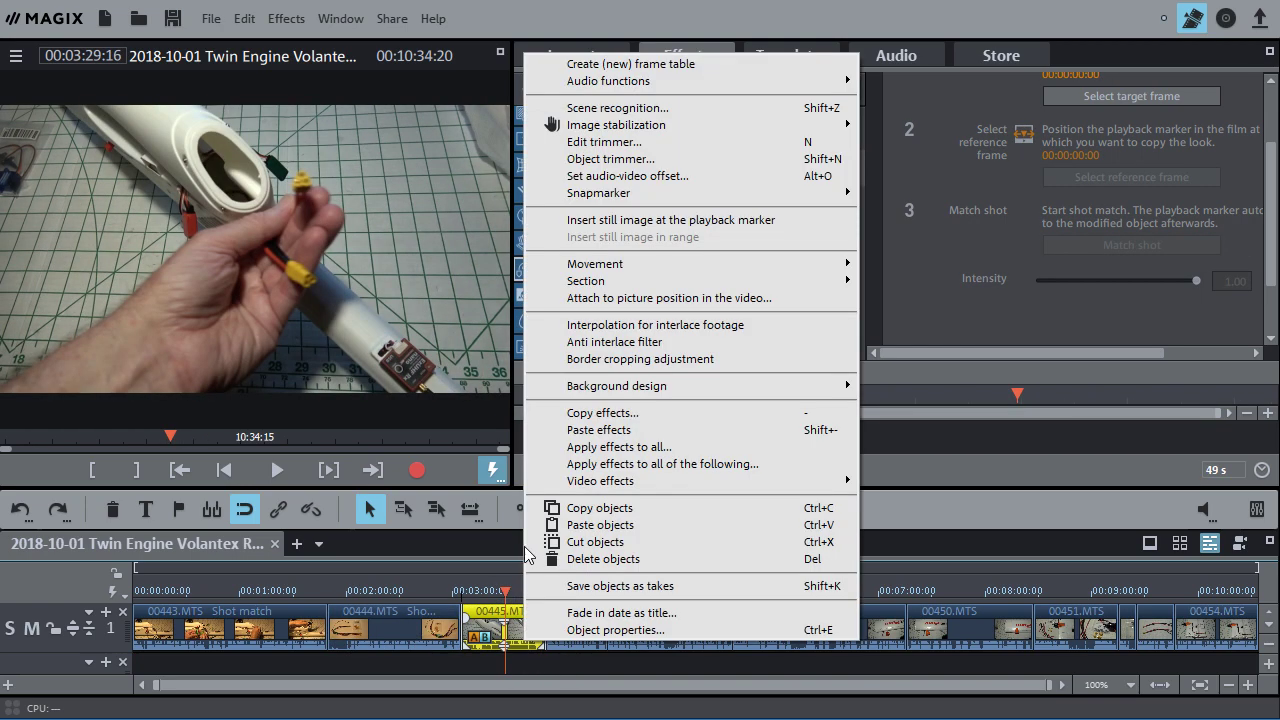
left_click(612, 430)
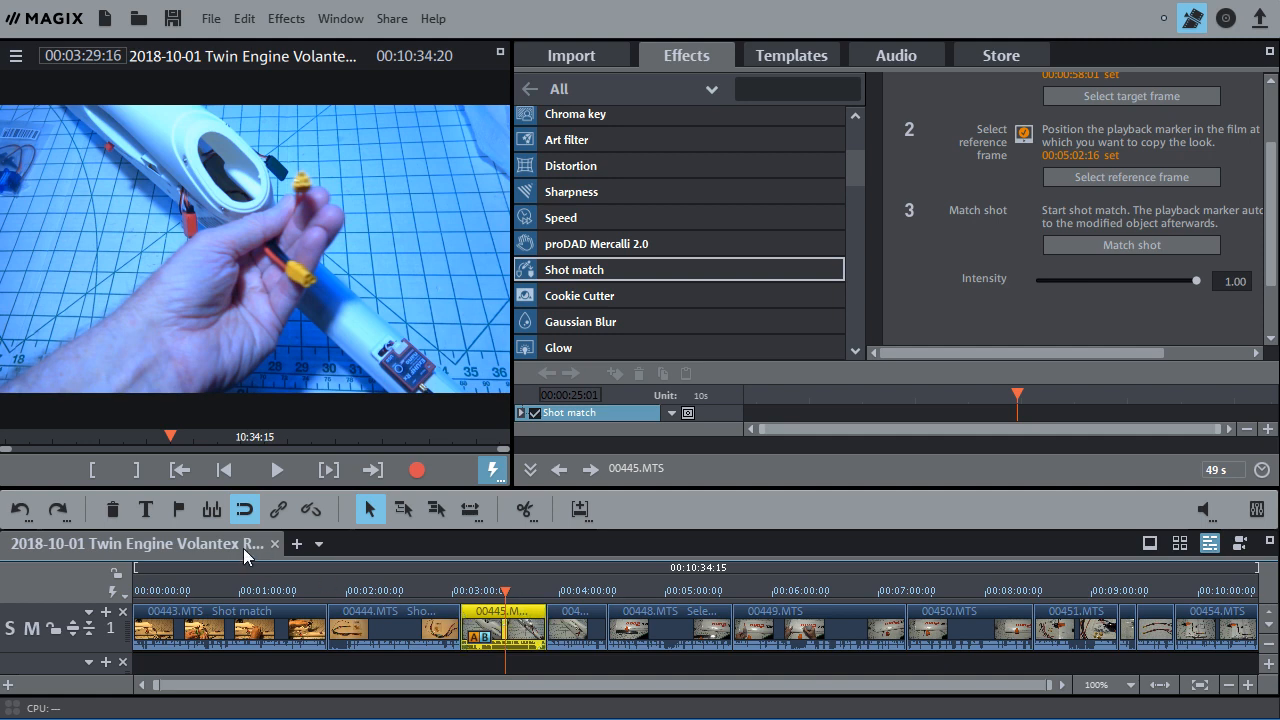
left_click(20, 510)
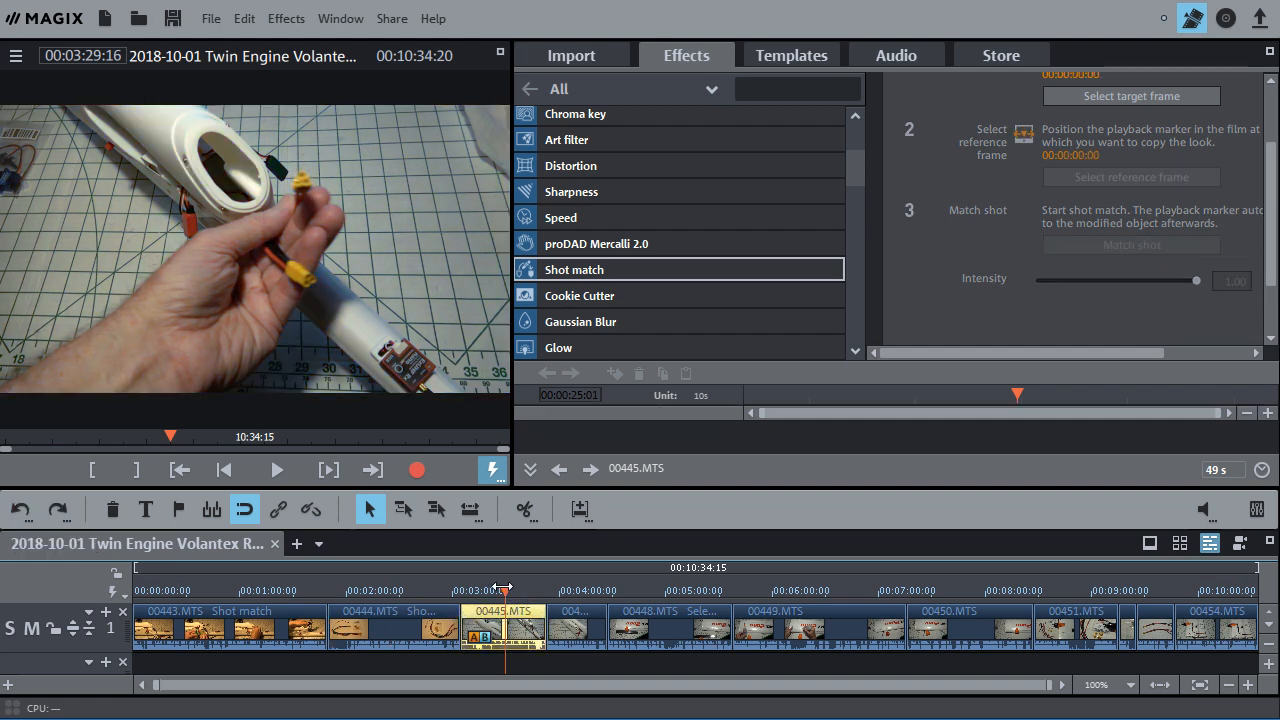
Step: Copy all four brightness and colour corrections from clip 00448.MTS
left_click_drag(502, 588, 662, 588)
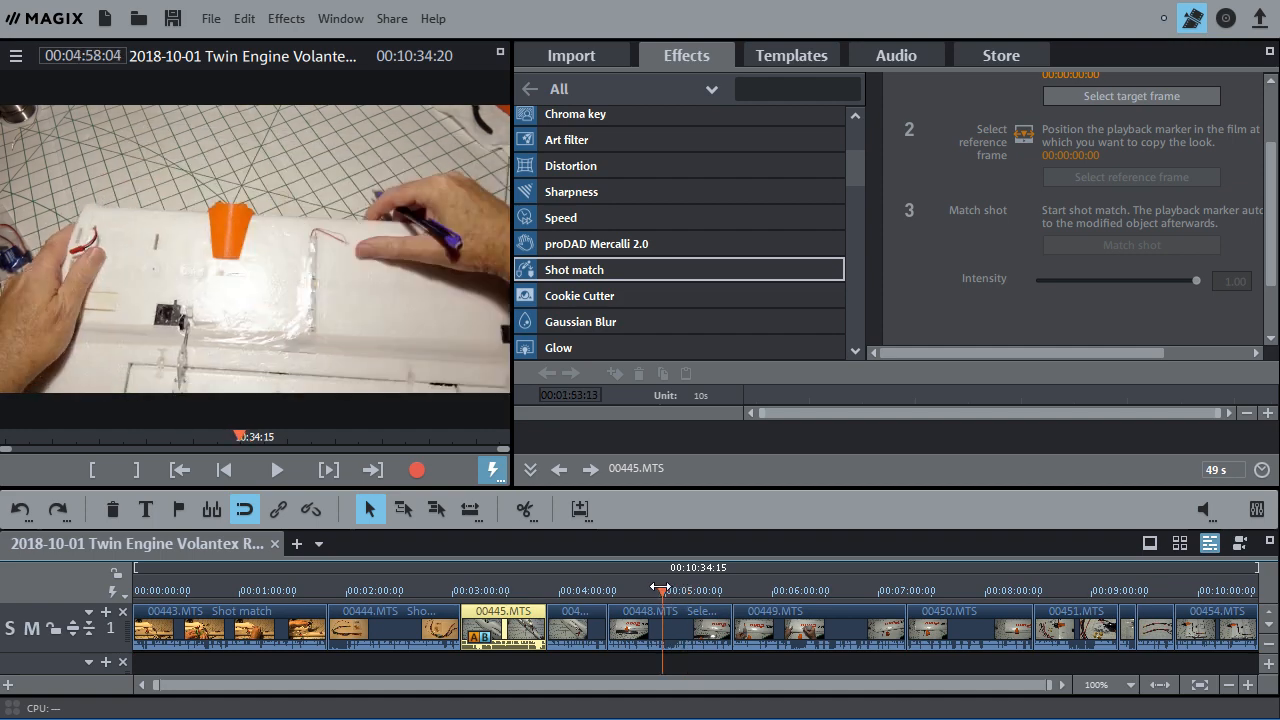
mouse_move(670, 628)
left_click(693, 628)
right_click(700, 635)
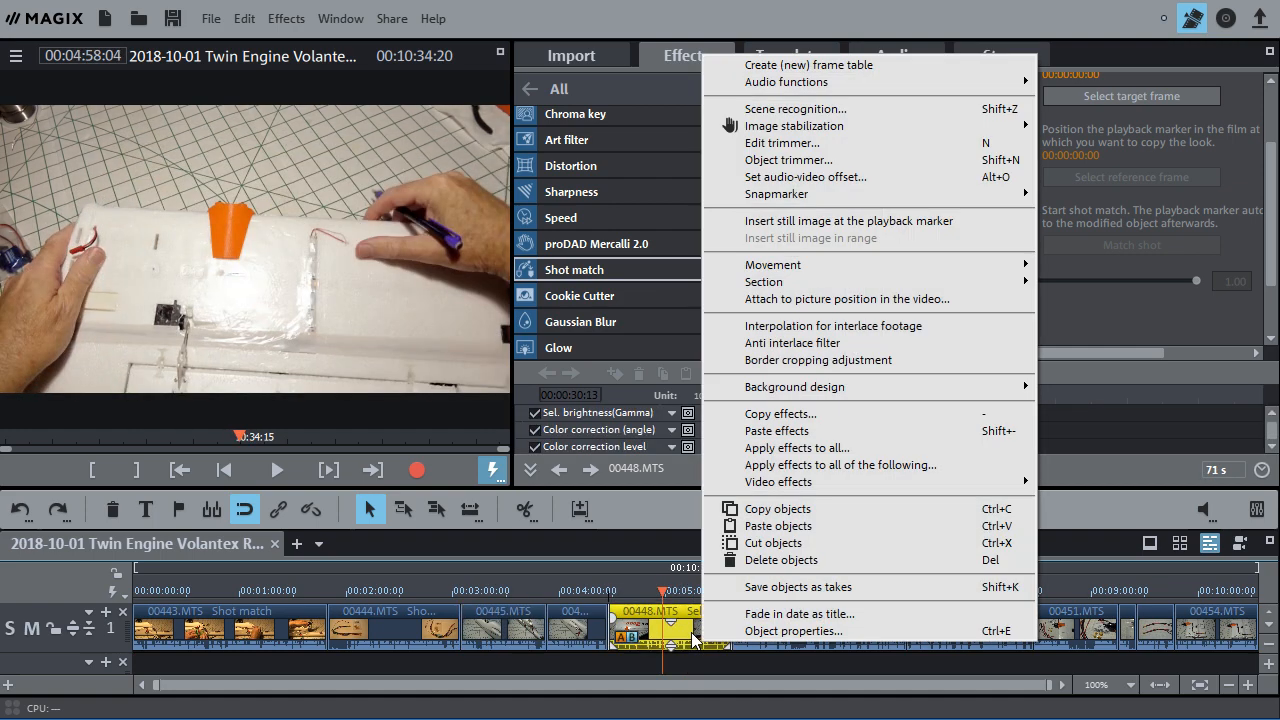
left_click(781, 414)
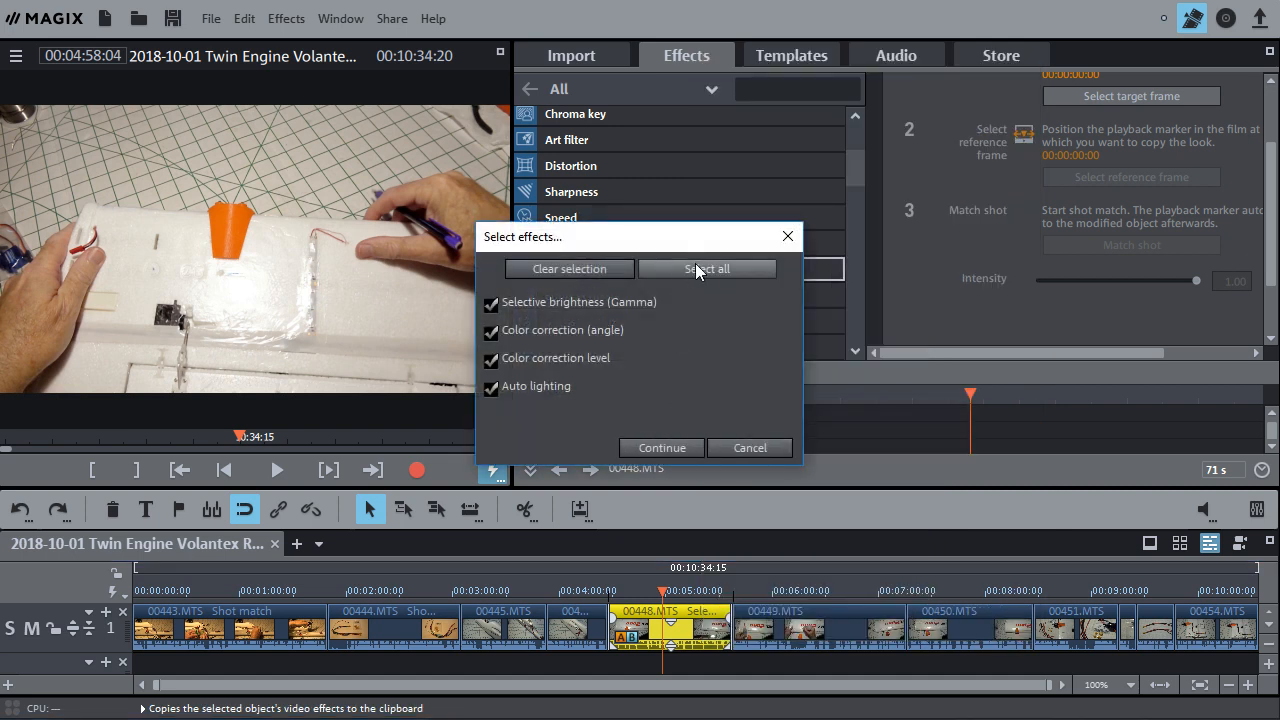
left_click(661, 449)
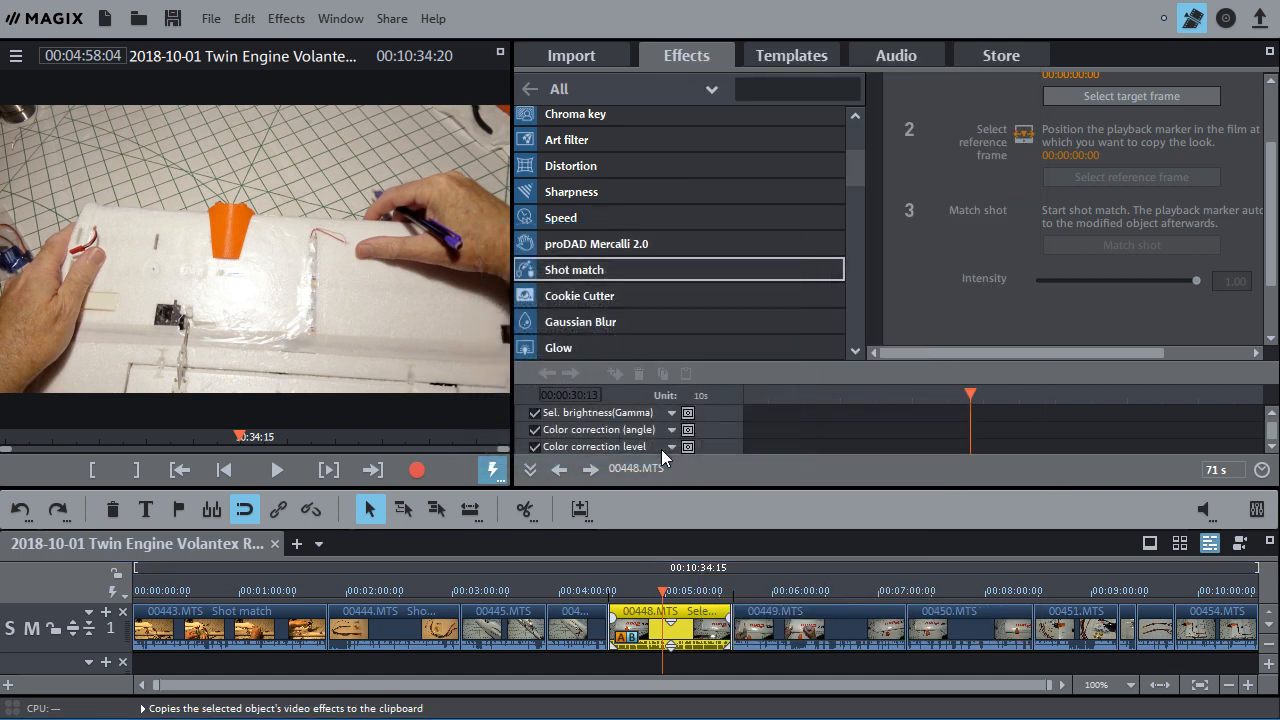
Step: Paste the copied corrections onto clip 00445.MTS
left_click(497, 593)
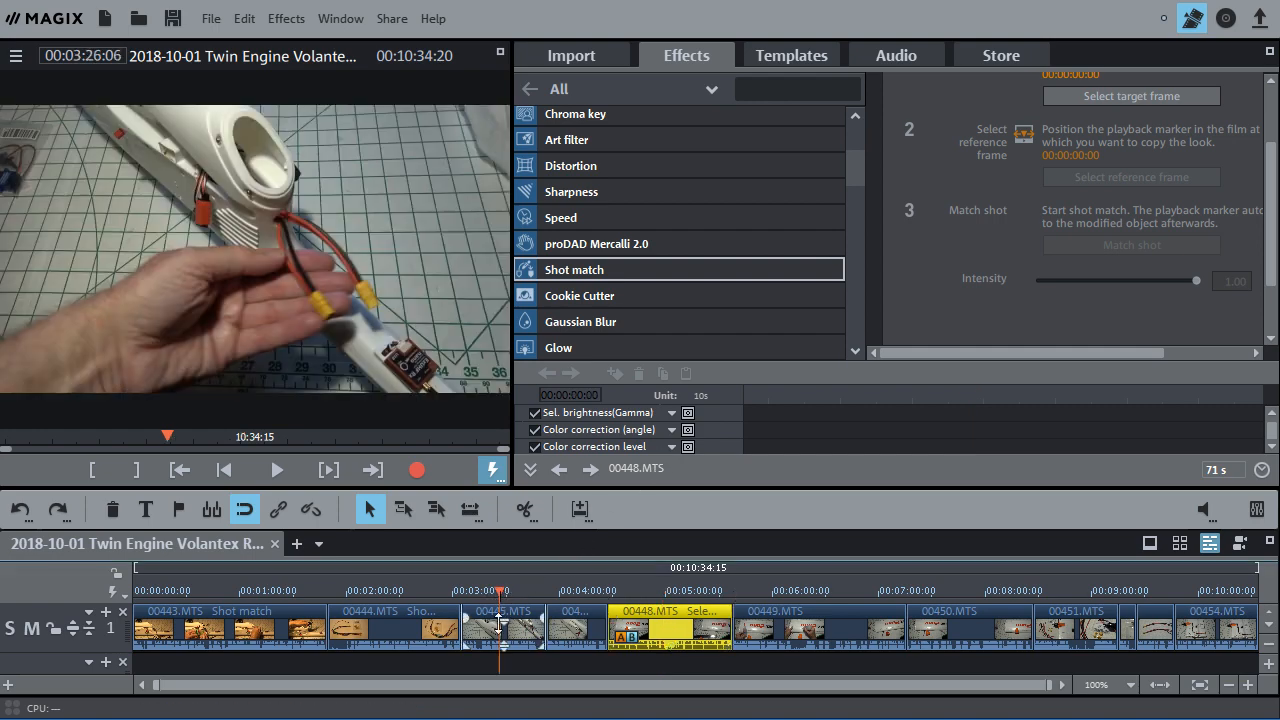
right_click(522, 628)
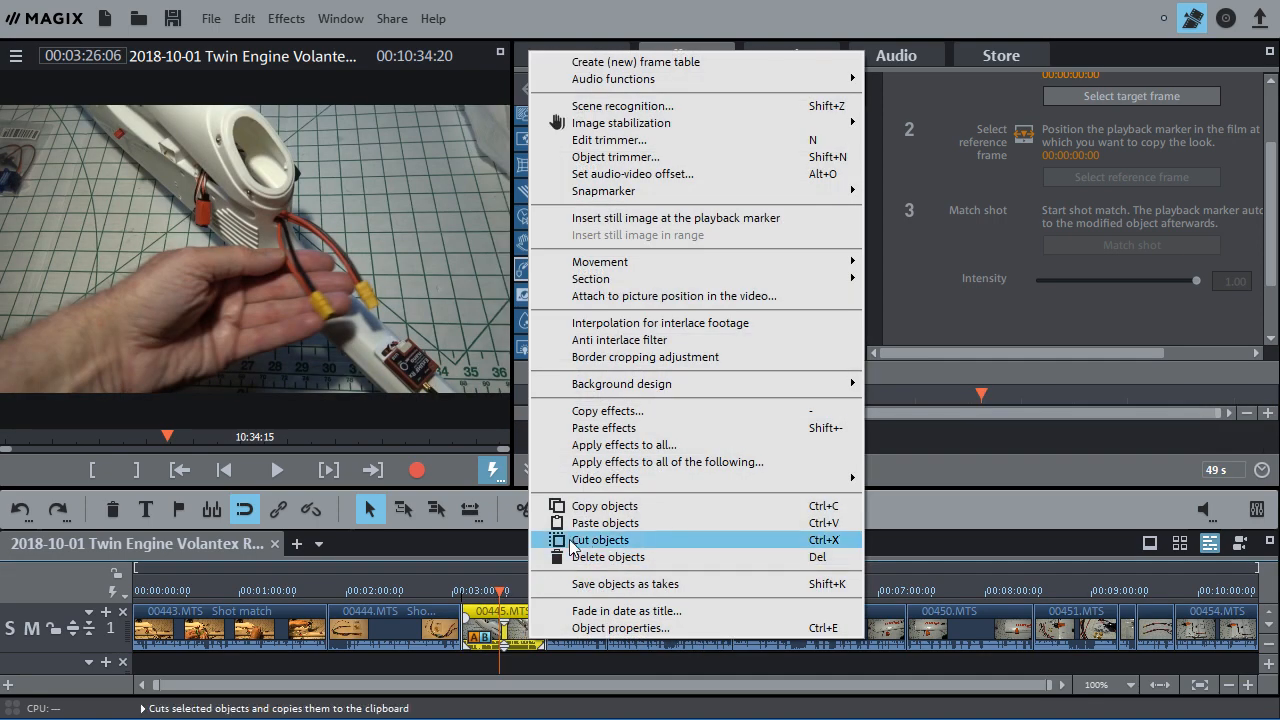
left_click(600, 428)
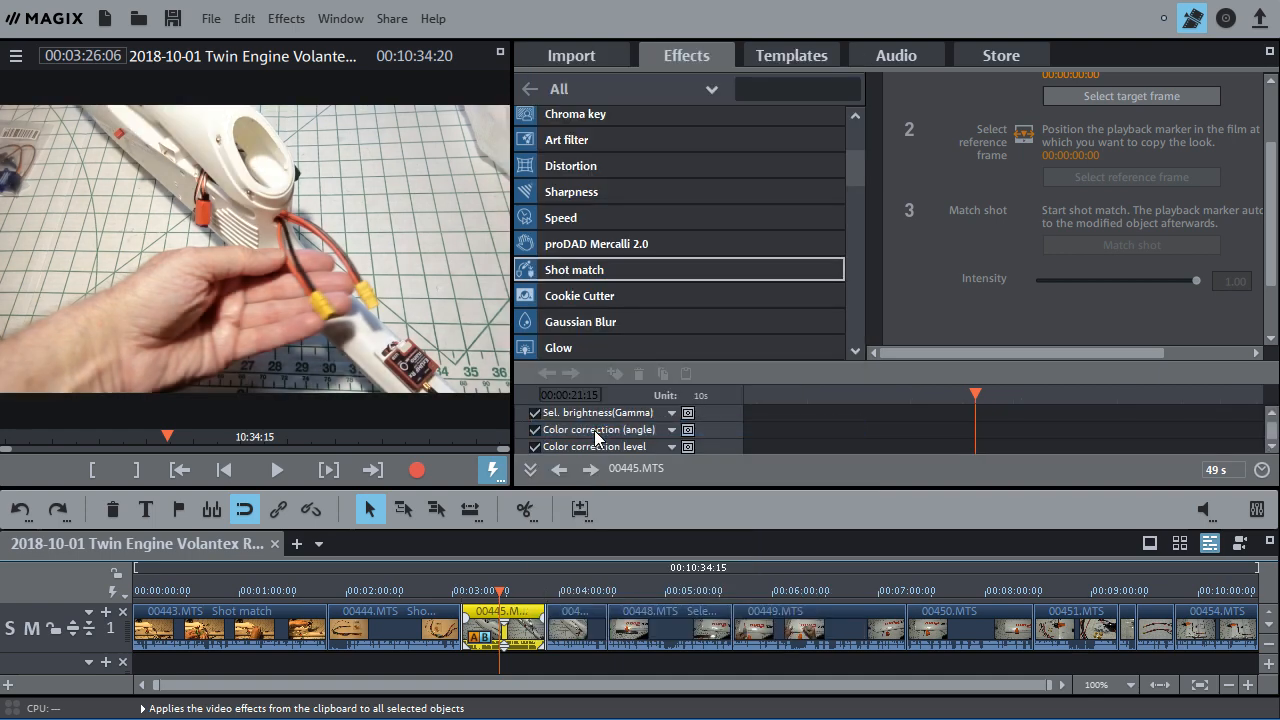
Step: Paste the copied corrections onto clip 00447.MTS and scrub forward to review the footage
left_click(575, 638)
left_click(574, 585)
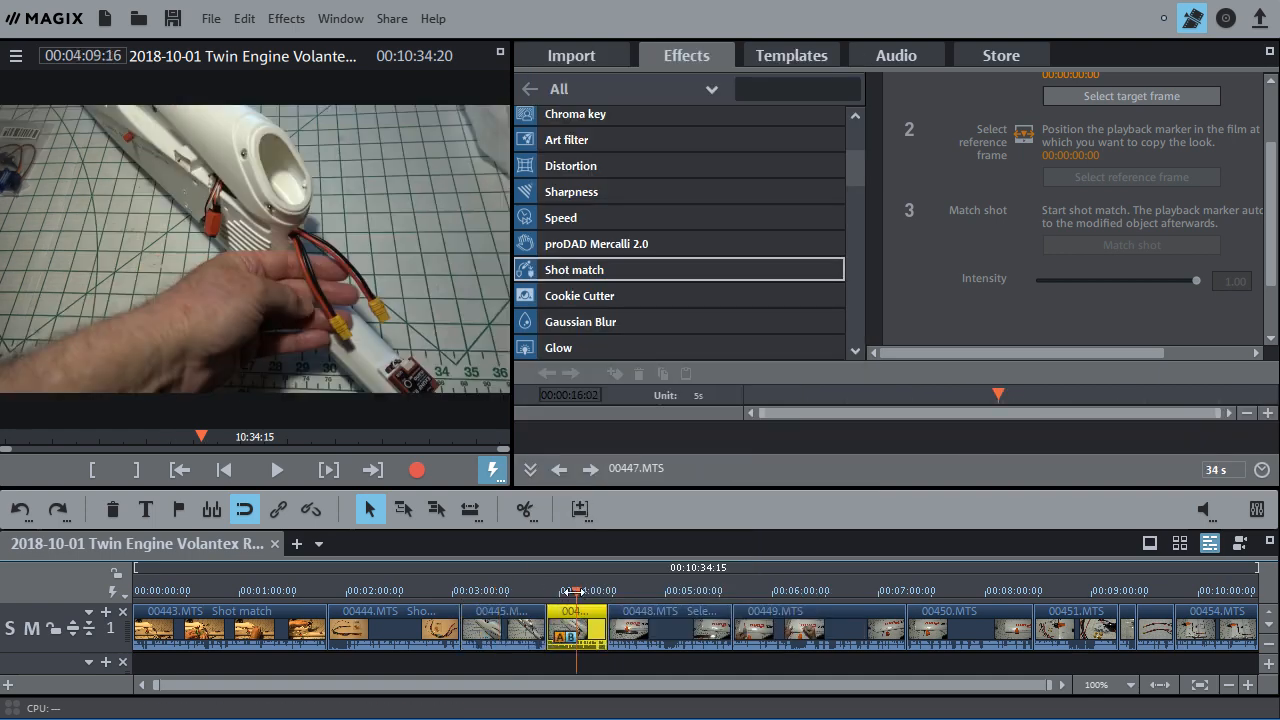
right_click(593, 638)
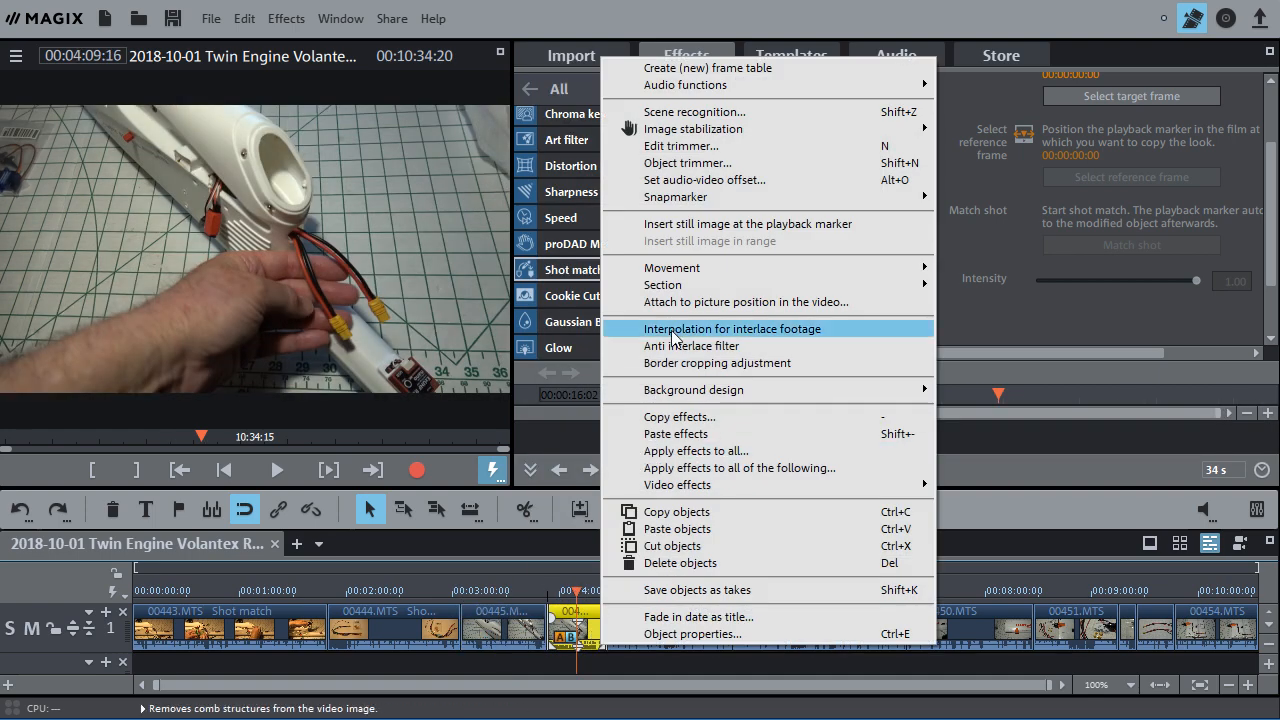
left_click(676, 434)
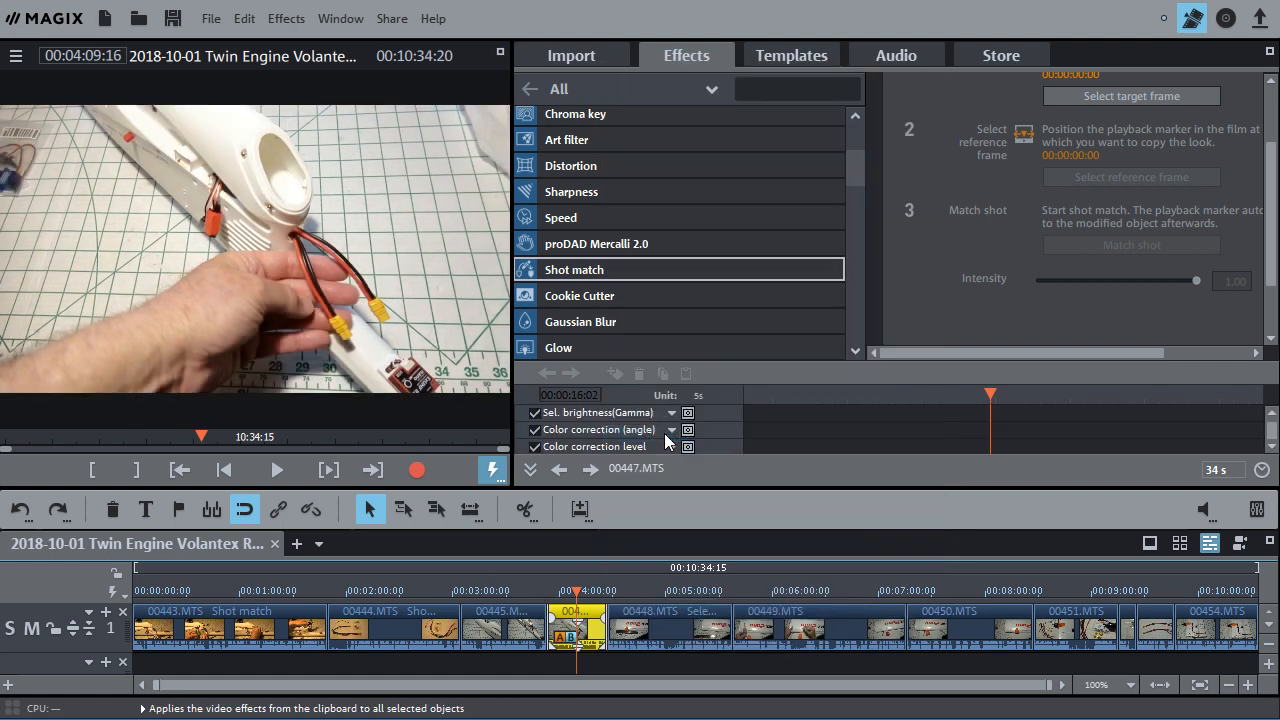
left_click(625, 598)
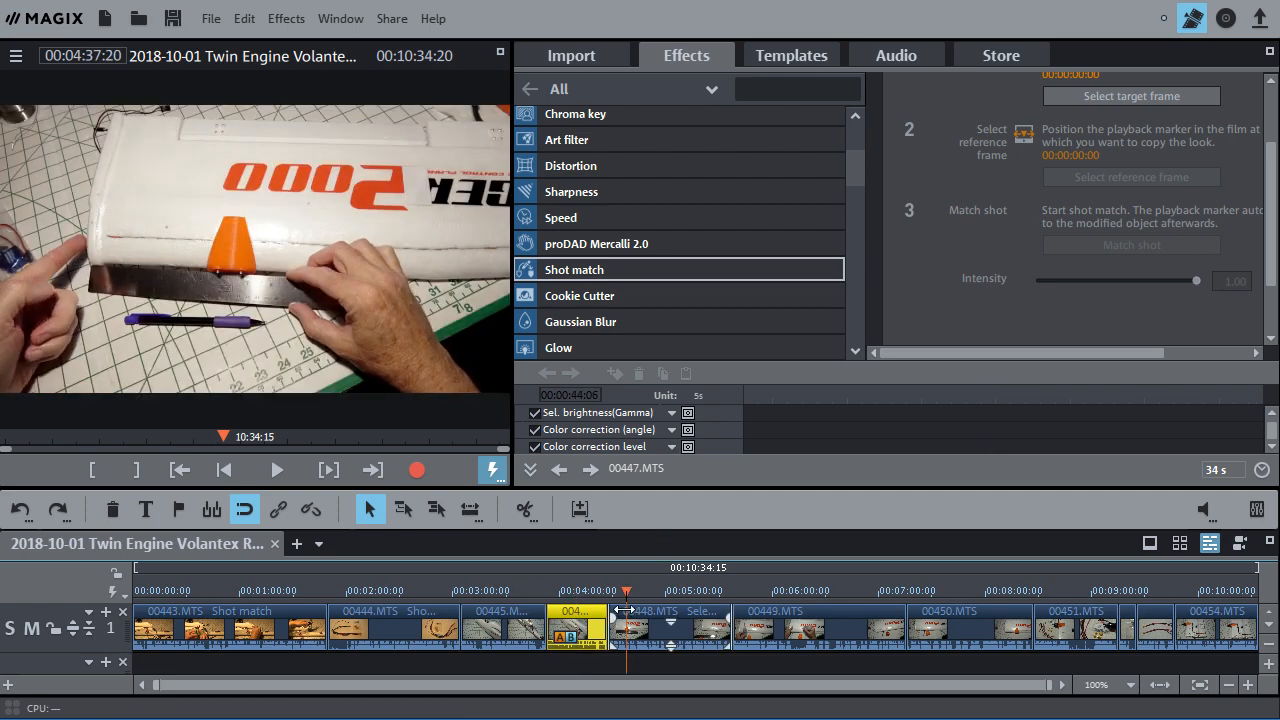
mouse_move(626, 592)
left_mouse_down()
mouse_move(260, 592)
mouse_move(678, 592)
left_mouse_up()
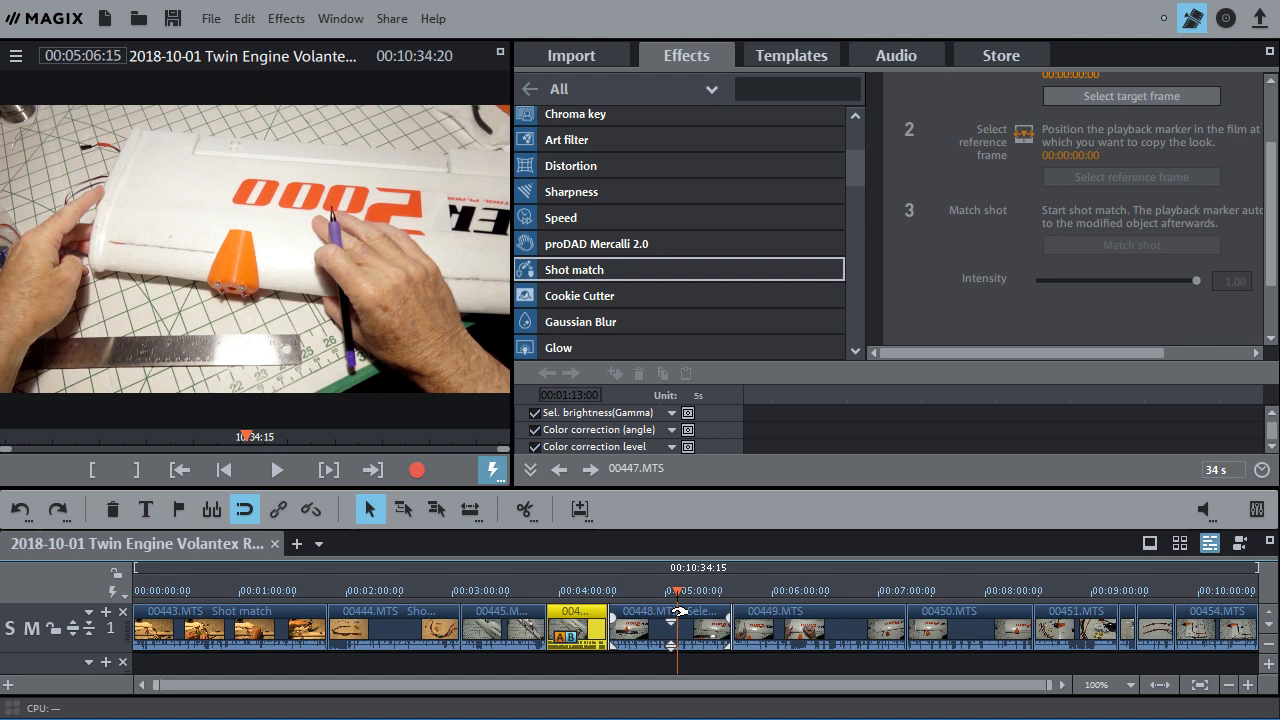
left_click_drag(851, 170, 851, 134)
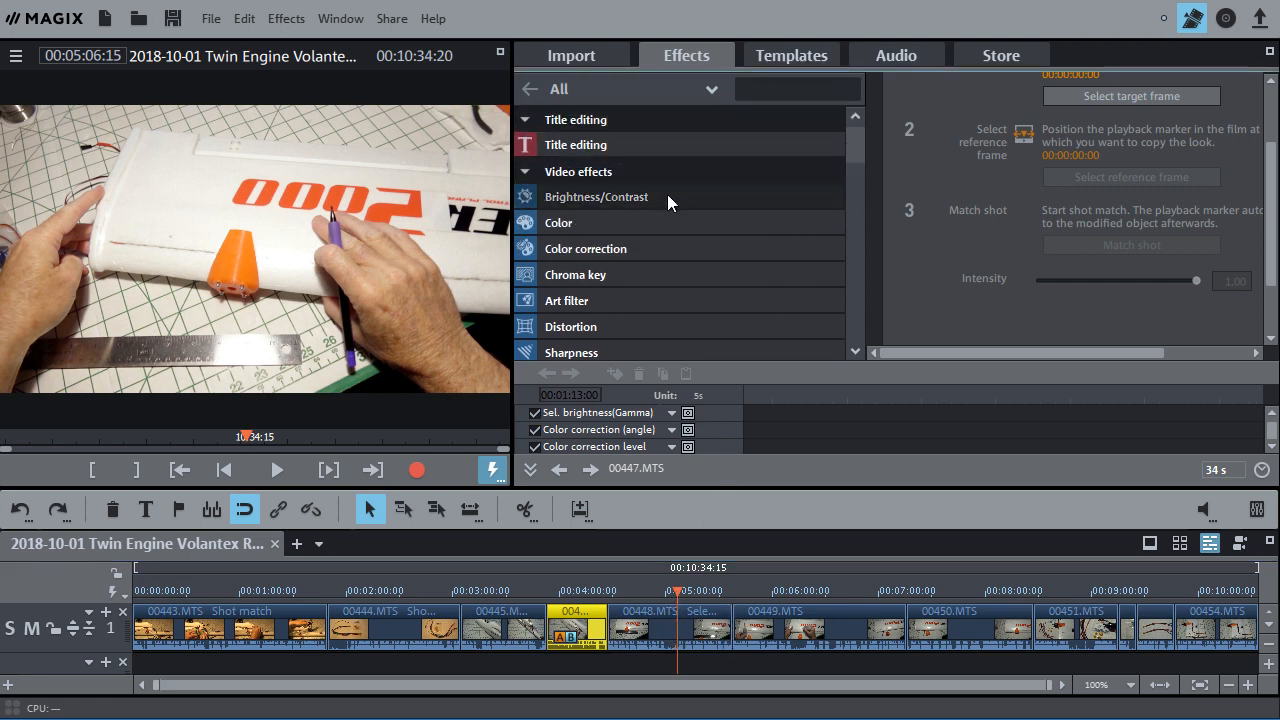
Step: Review clip 00447's Color settings, then show its Brightness/Contrast settings with the pasted gamma of 56
left_click(662, 196)
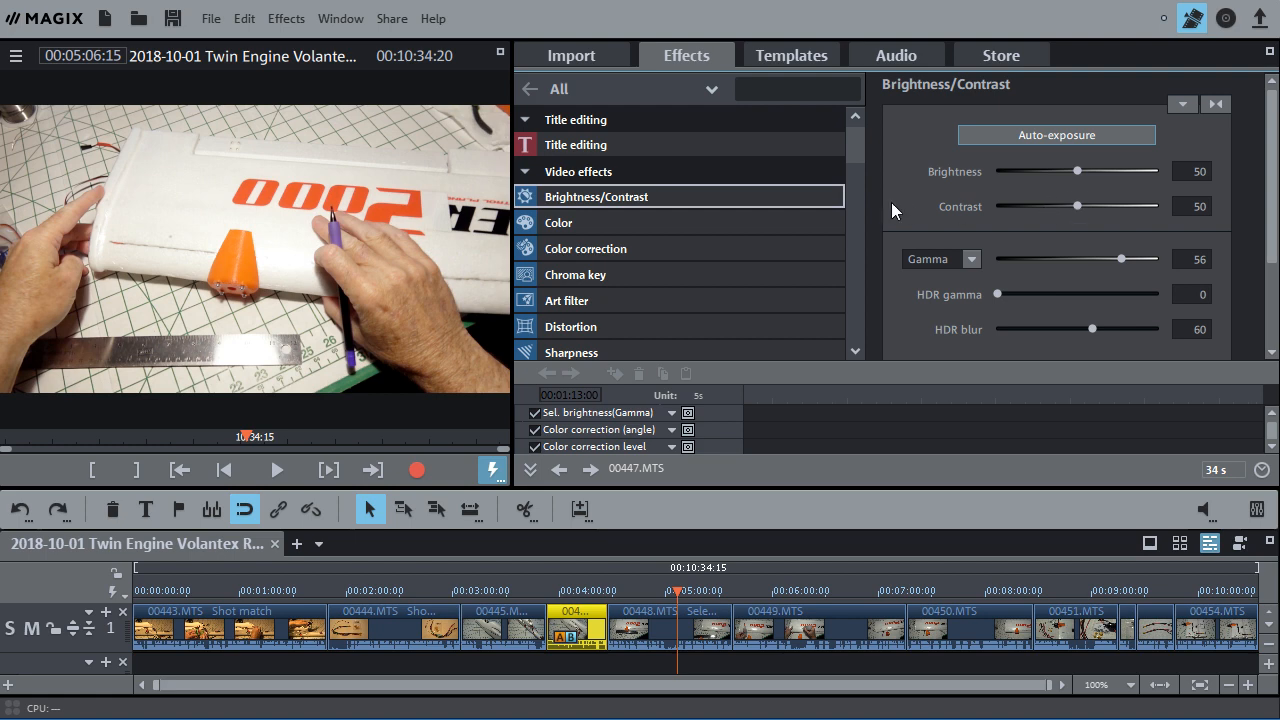
left_click(558, 223)
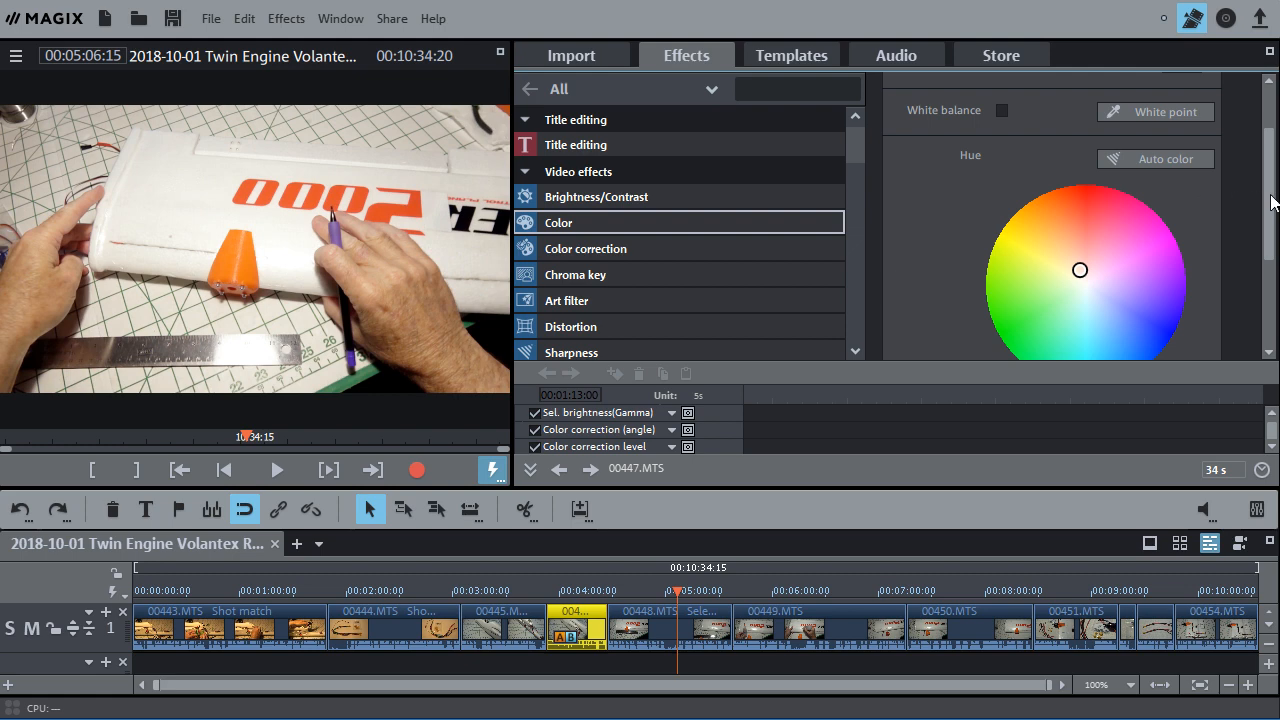
scroll(1270, 262, "down", 3)
scroll(1270, 262, "down", 2)
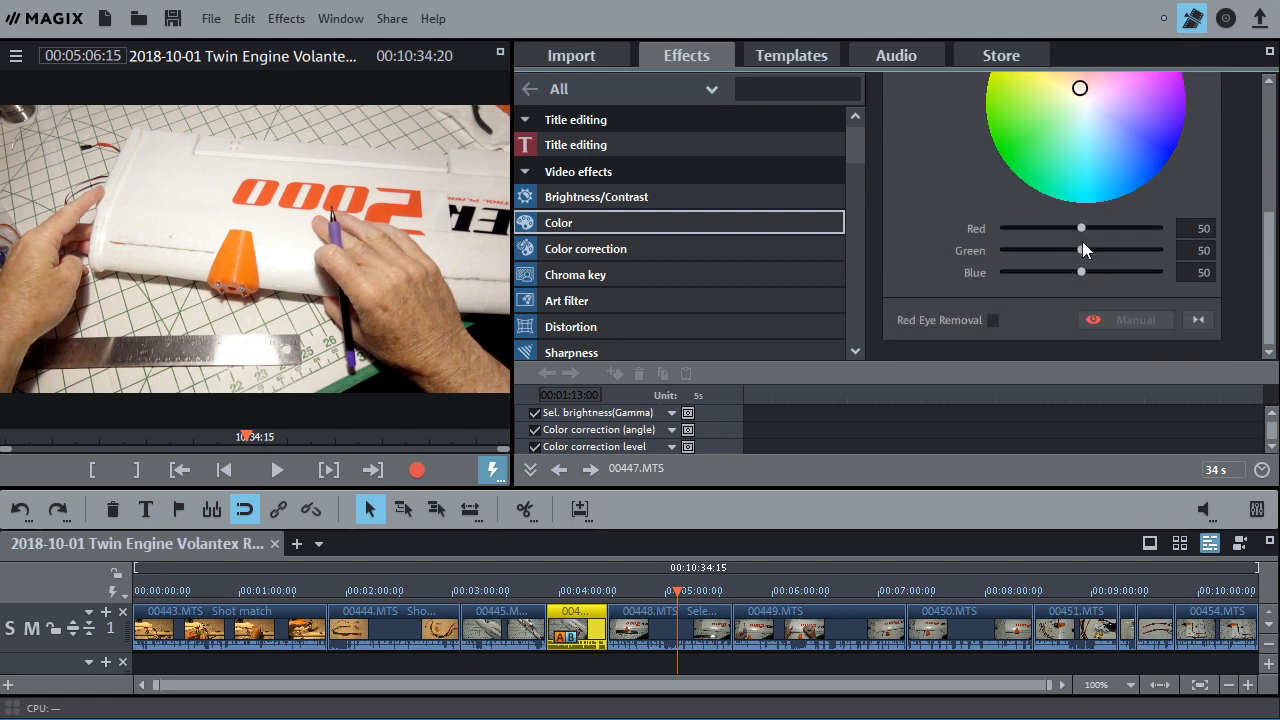
scroll(1270, 262, "up", 3)
scroll(1270, 262, "down", 3)
left_click(640, 198)
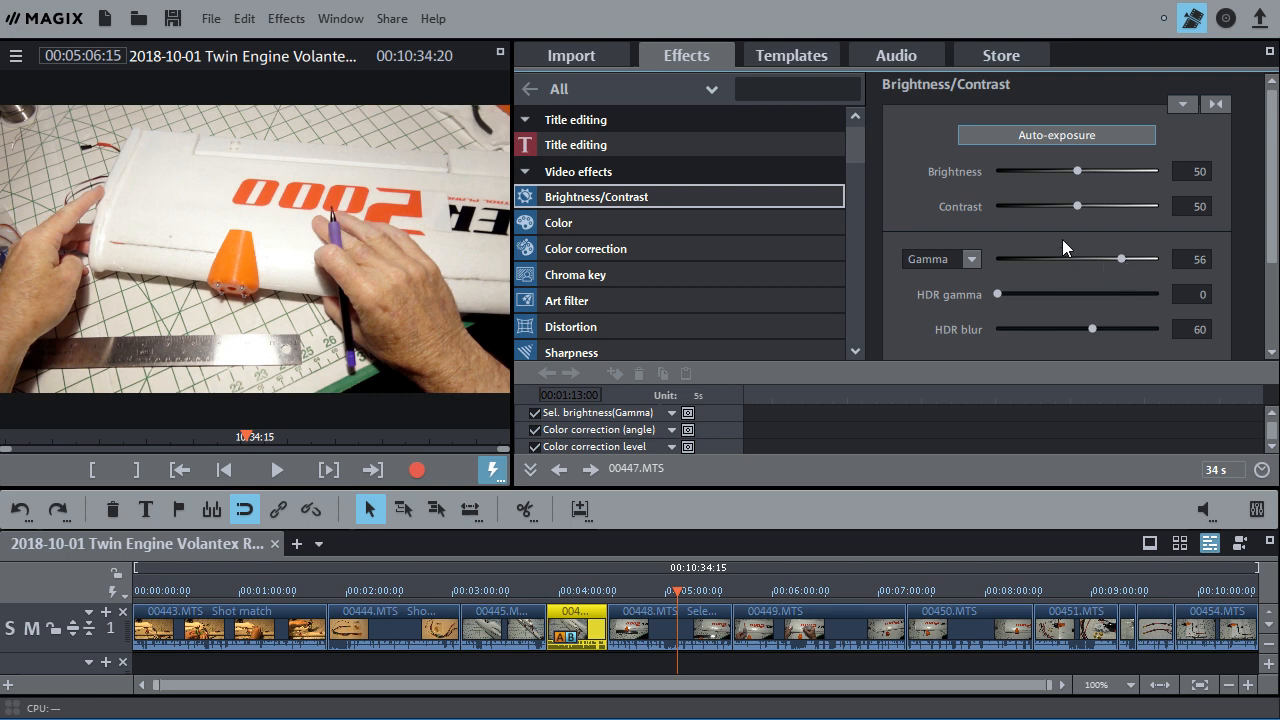
mouse_move(1272, 180)
left_mouse_down()
mouse_move(1275, 235)
mouse_move(1272, 120)
left_mouse_up()
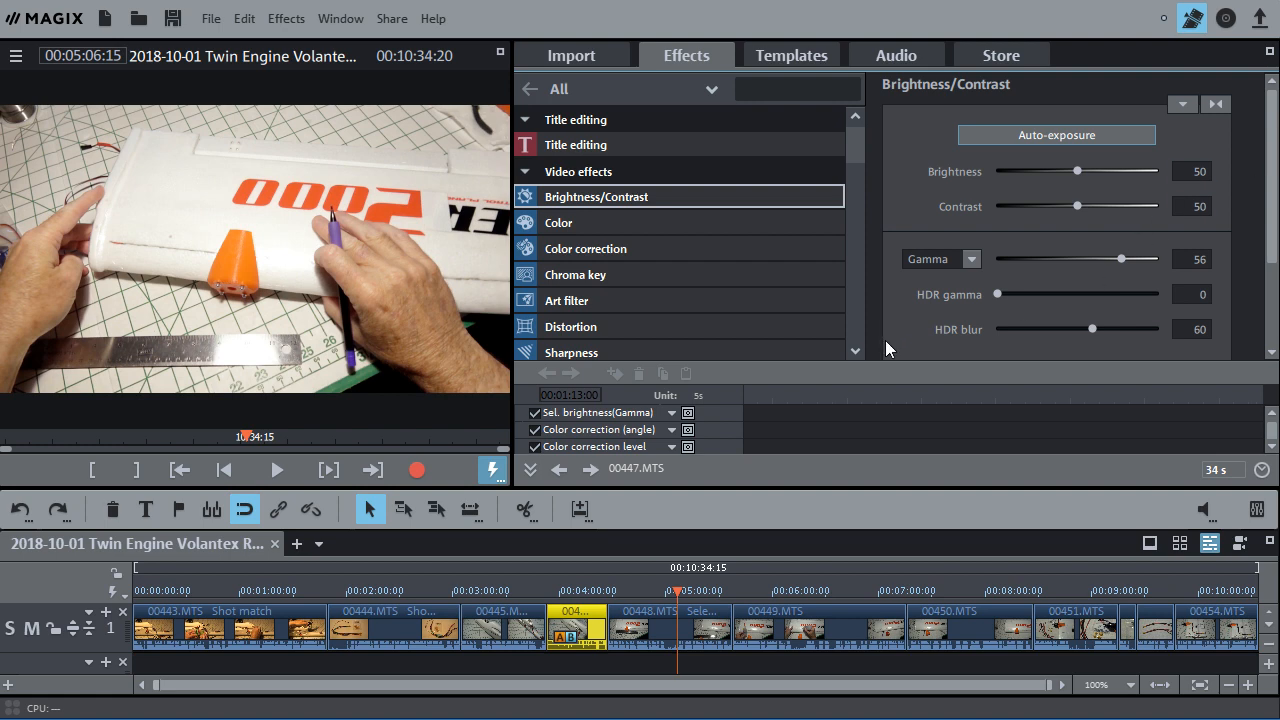